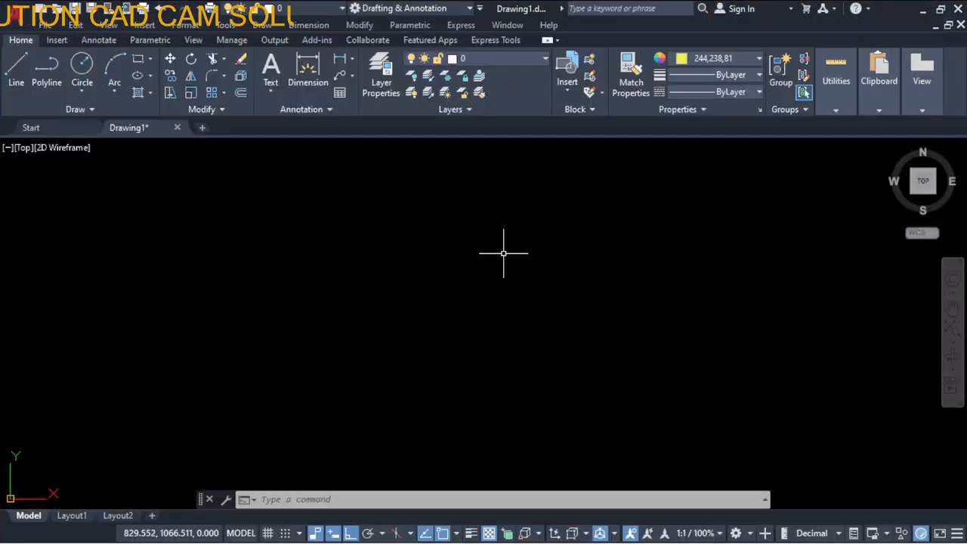
Consult the exercise drawing in the reference PDF, set the current lineweight to 0.30 mm and turn on lineweight display
key("alt+Tab")
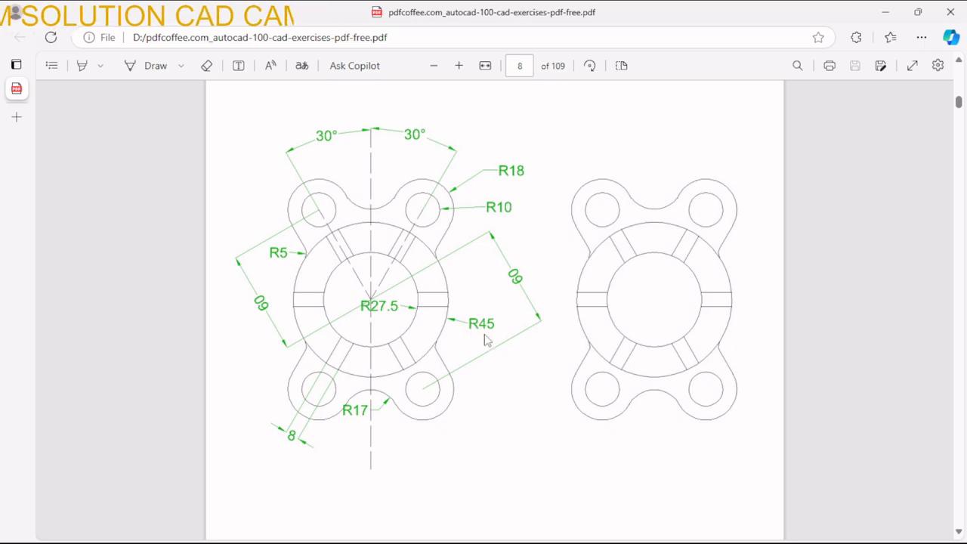
key("alt+Tab")
left_click(82, 94)
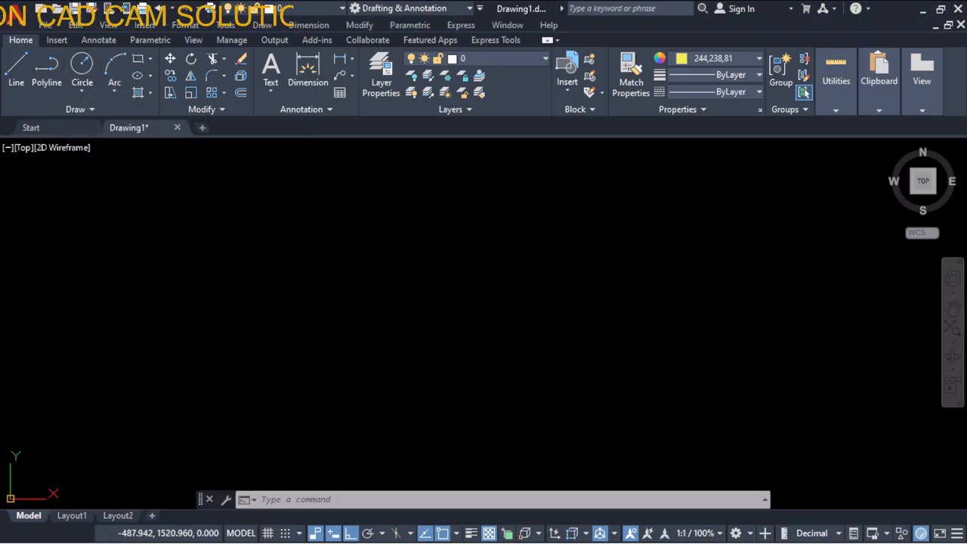
left_click(719, 83)
scroll(719, 152, "down", 2)
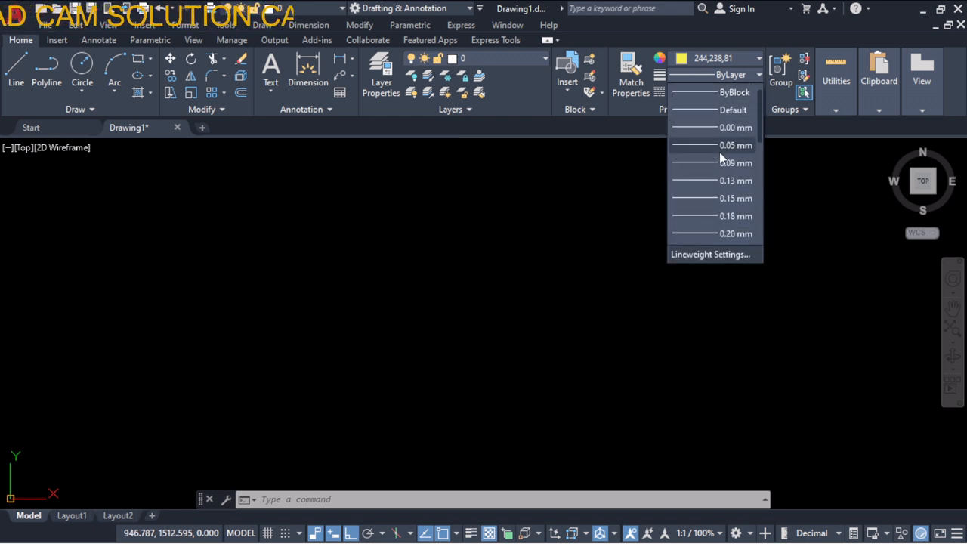
left_click(728, 199)
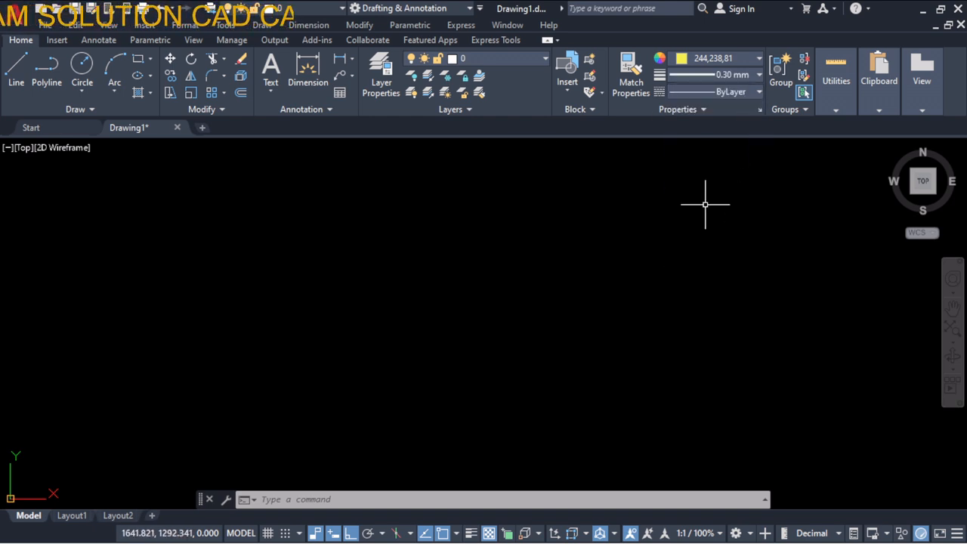
left_click(471, 534)
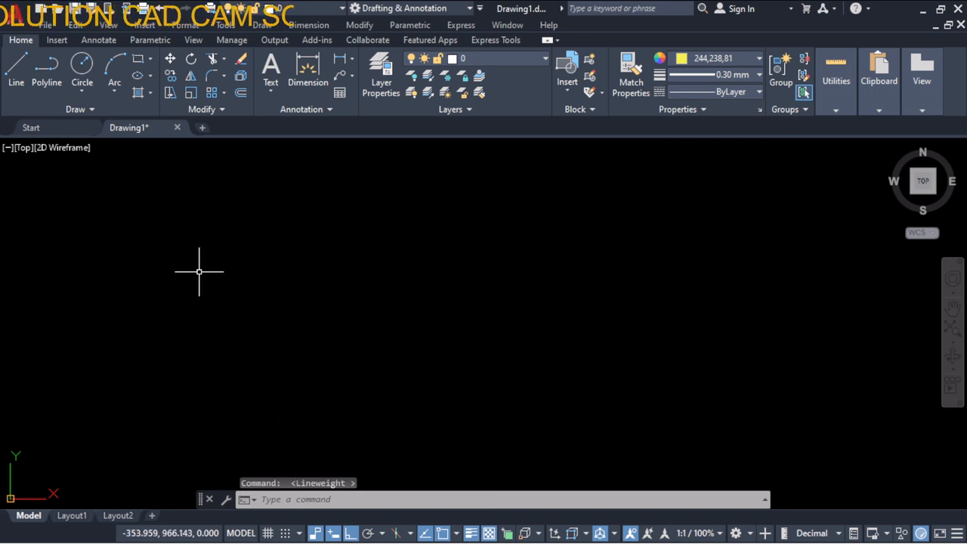
Draw a circle with a radius of 27.5 in the middle of the empty drawing area
left_click(86, 89)
left_click(106, 117)
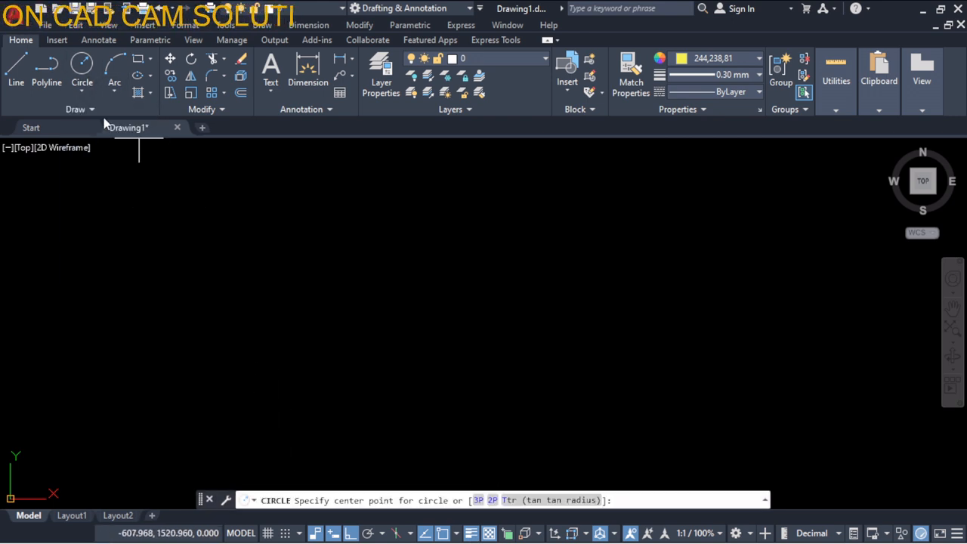
left_click(483, 284)
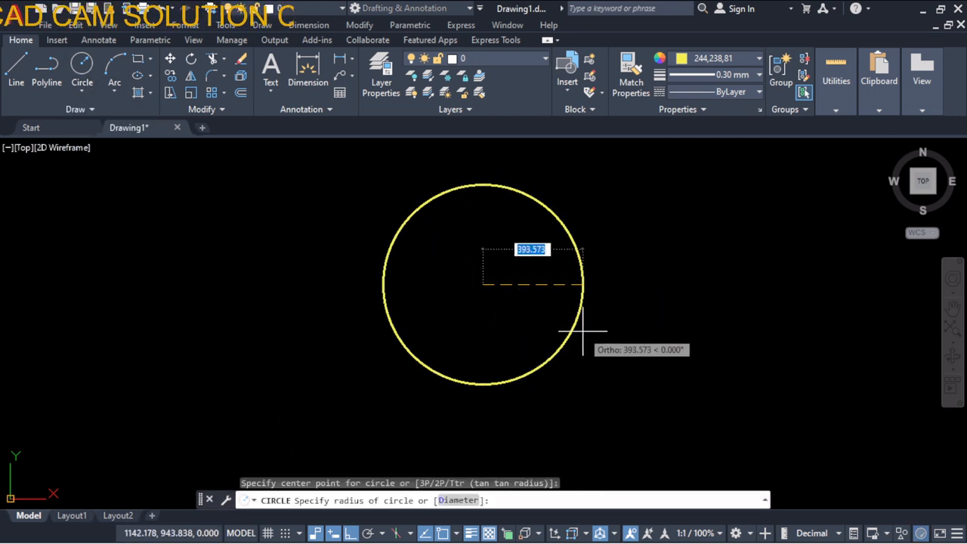
type("27.5")
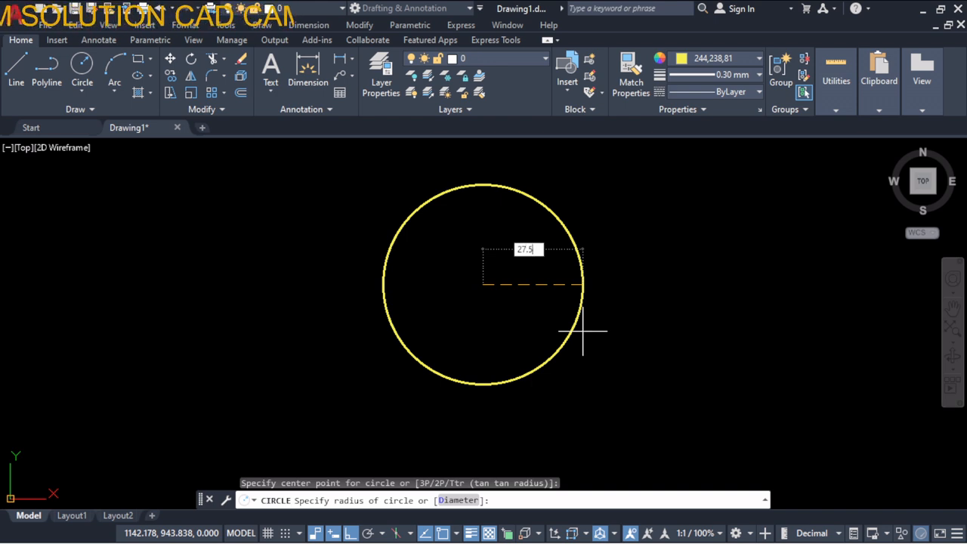
key("Return")
scroll(491, 264, "up", 10)
scroll(487, 280, "down", 4)
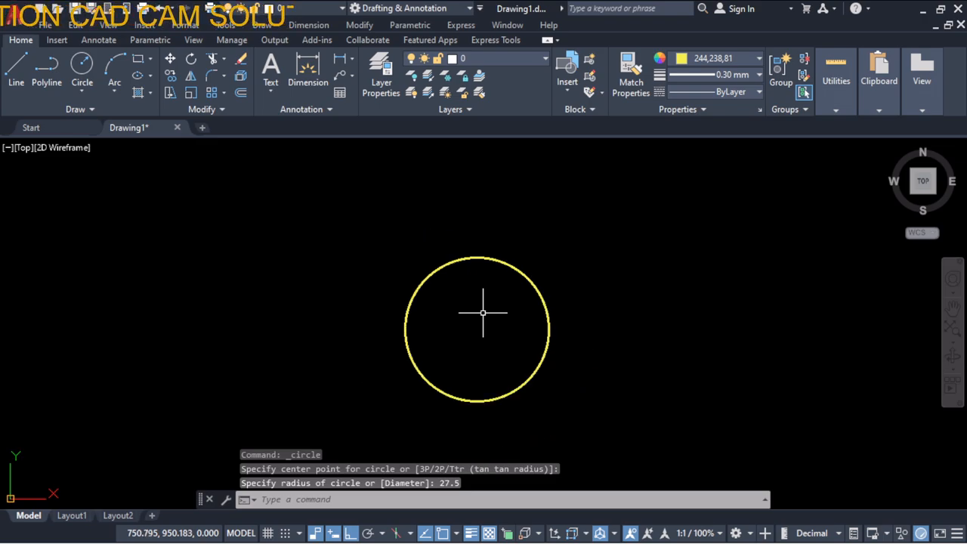
Check the outer ring's radius in the reference PDF and draw a concentric circle with a radius of 45
key("alt+Tab")
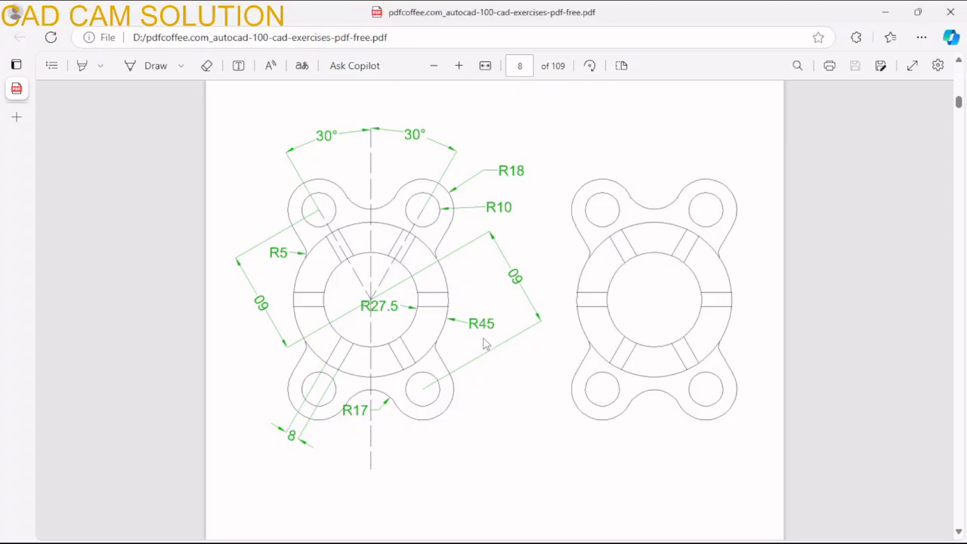
key("alt+Tab")
left_click(82, 92)
left_click(92, 119)
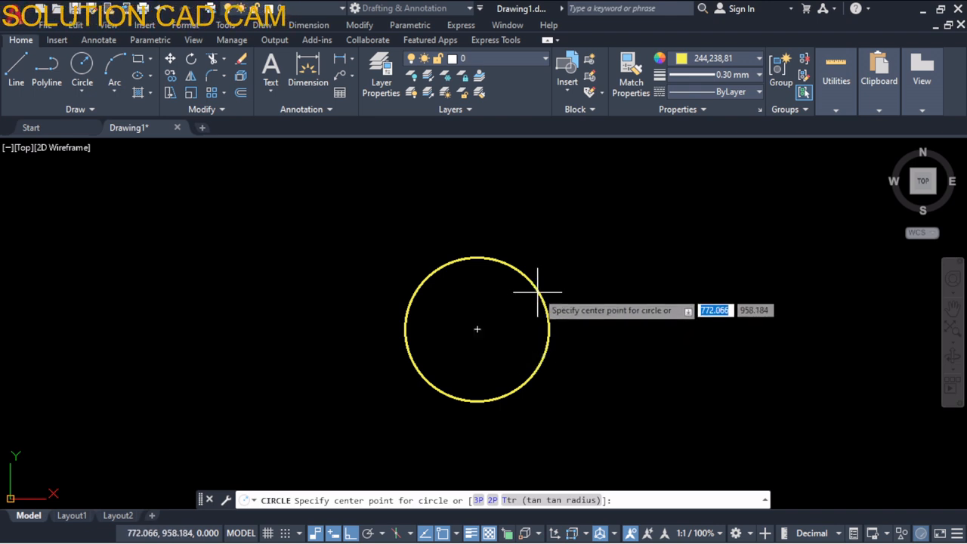
left_click(477, 329)
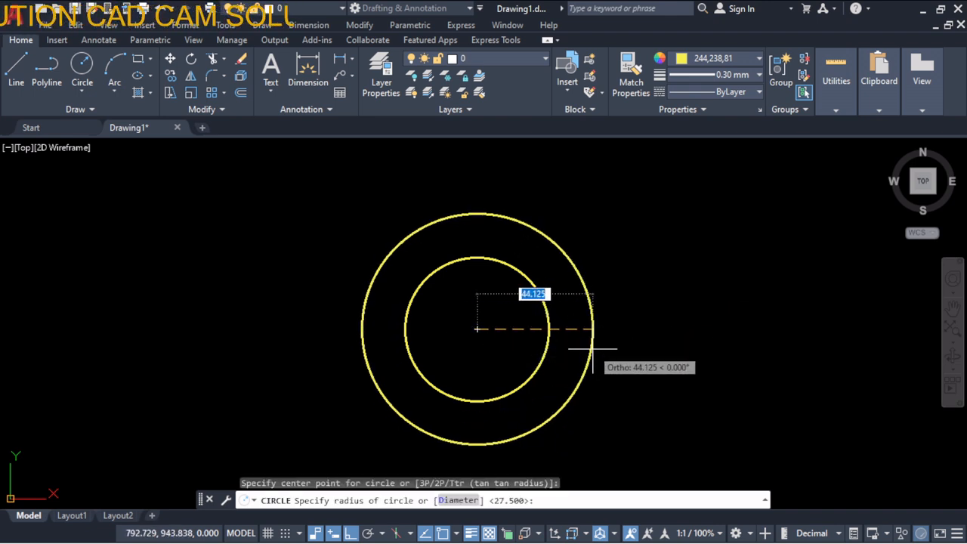
type("45")
key("Return")
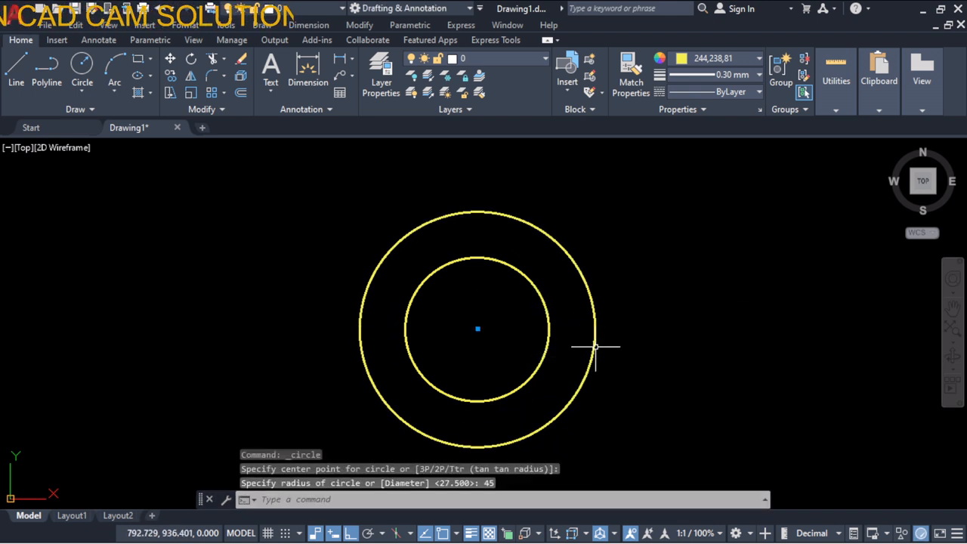
key("Escape")
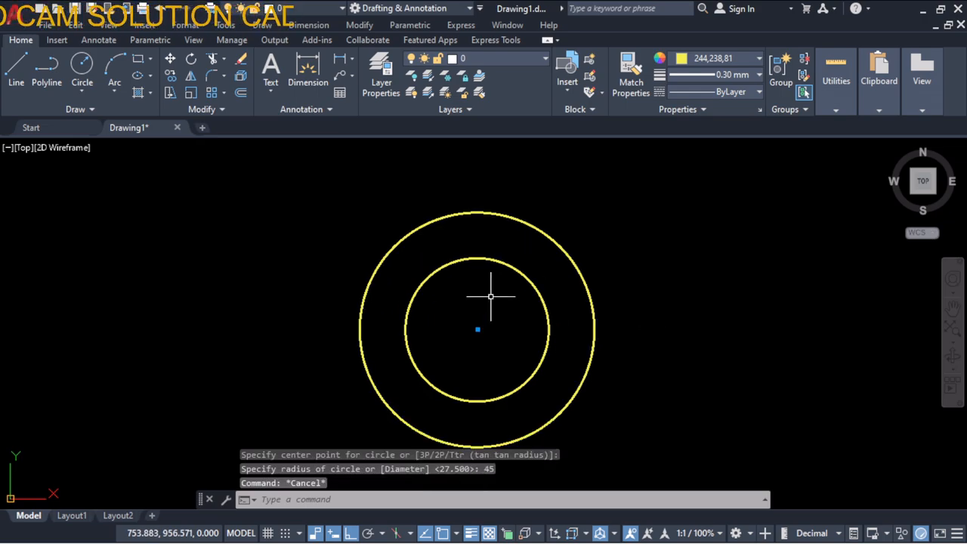
Examine the reference PDF drawing for the geometry around the two concentric circles and return to the CAD drawing
key("alt+Tab")
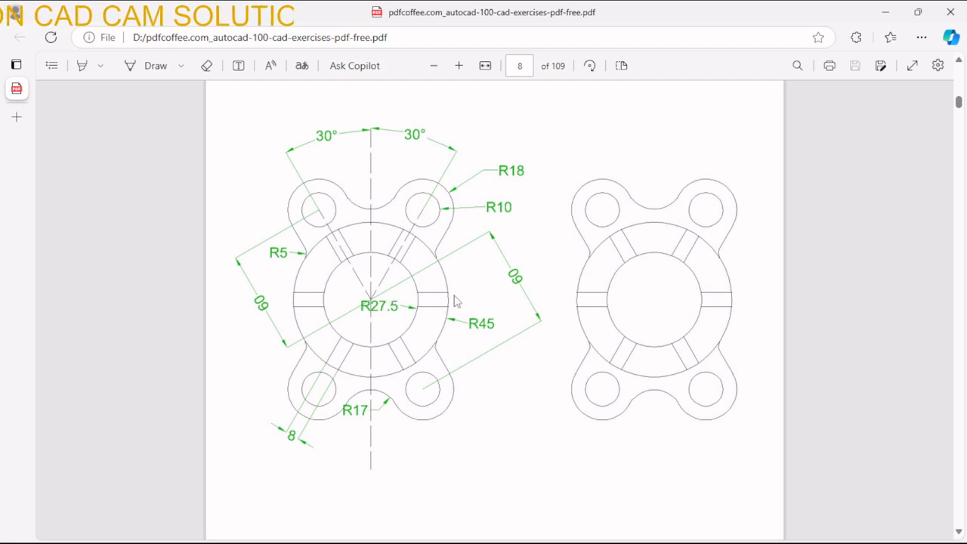
key("alt+Tab")
scroll(447, 282, "down", 2)
scroll(451, 284, "up", 2)
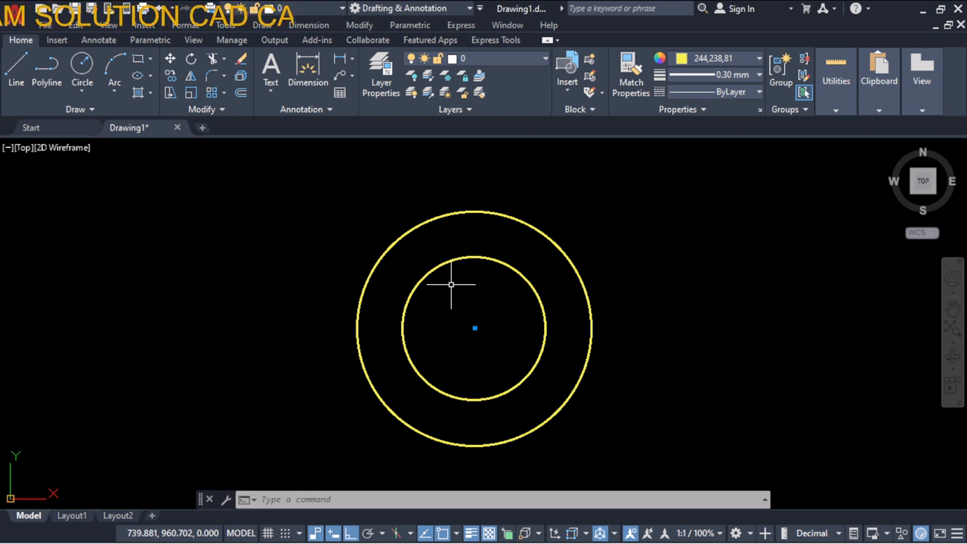
left_click(16, 75)
left_click(694, 77)
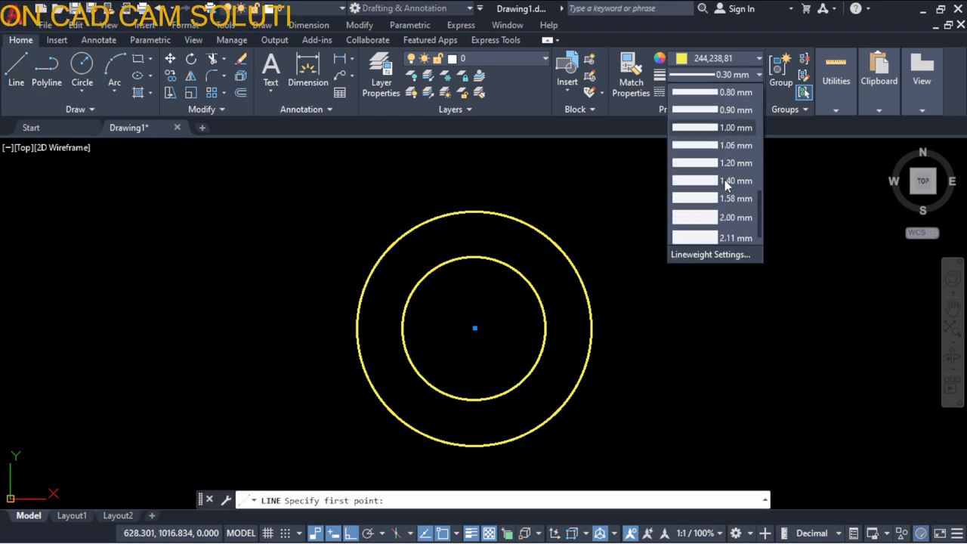
scroll(725, 184, "up", 2)
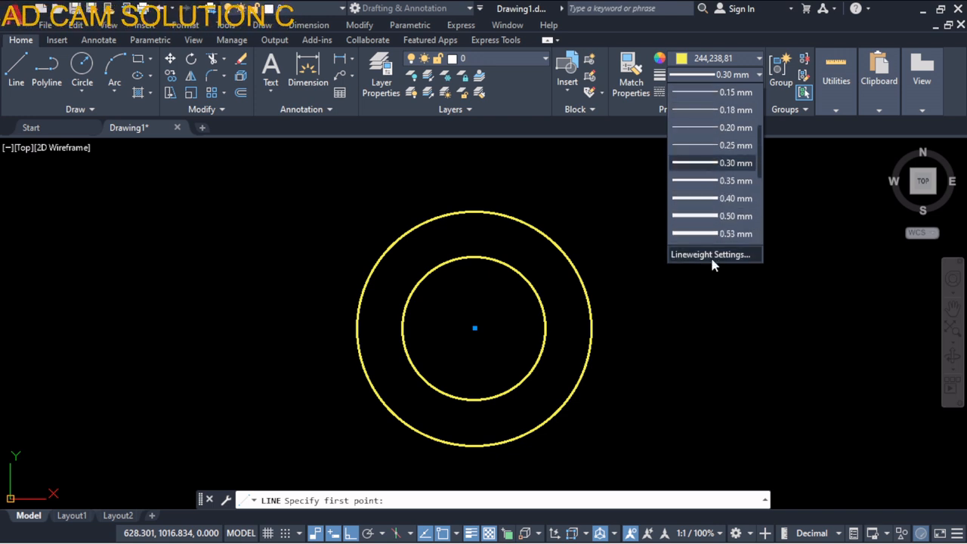
left_click(872, 212)
Load the ACAD_ISO02W100 dashed linetype and make it the current linetype
left_click(720, 92)
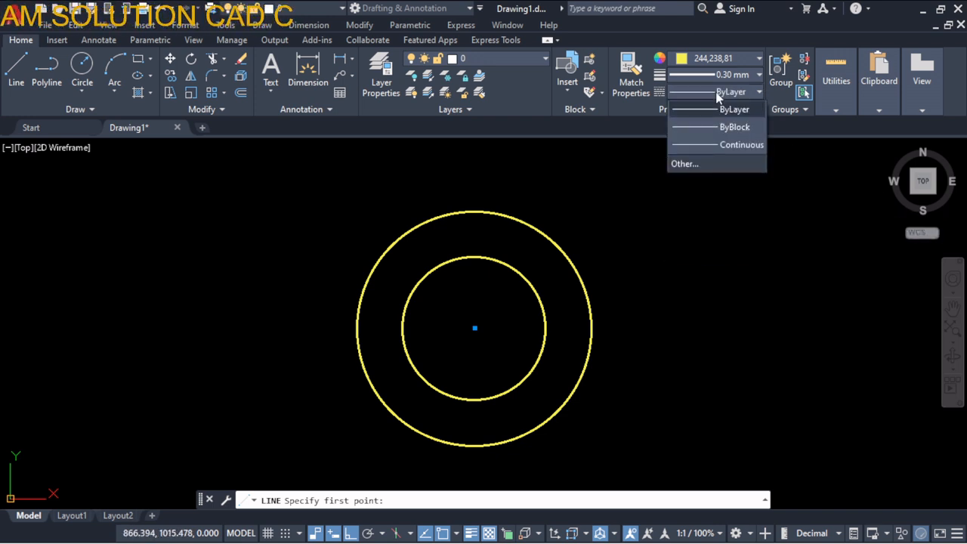
left_click(682, 168)
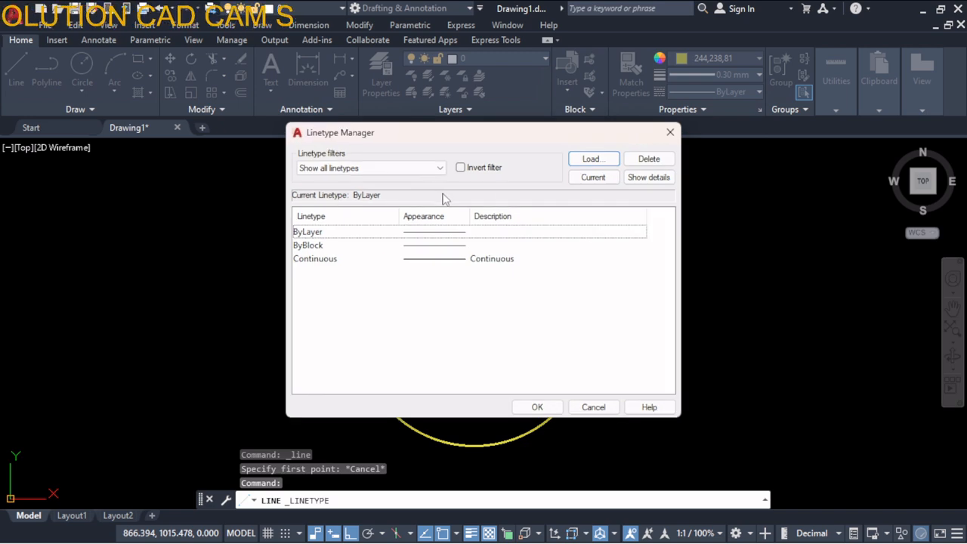
left_click(592, 159)
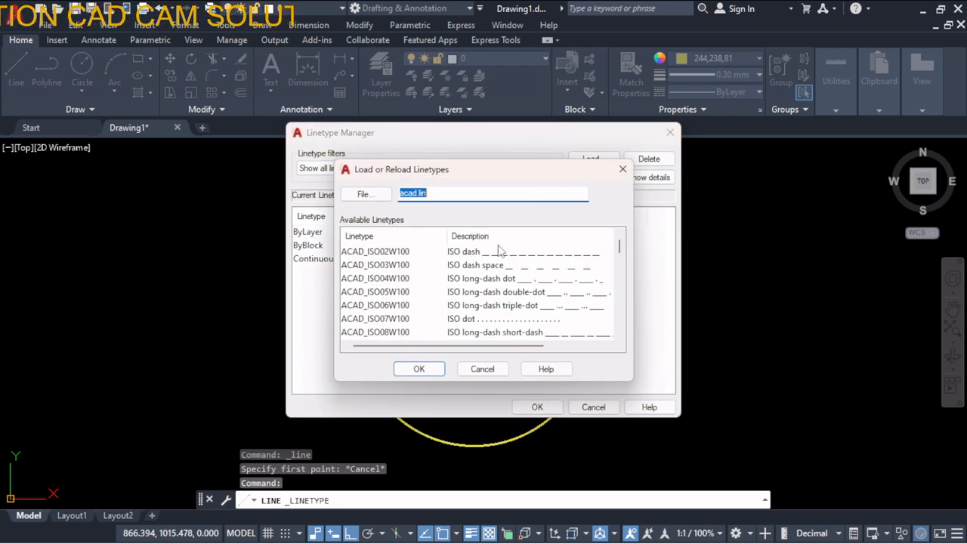
left_click(428, 368)
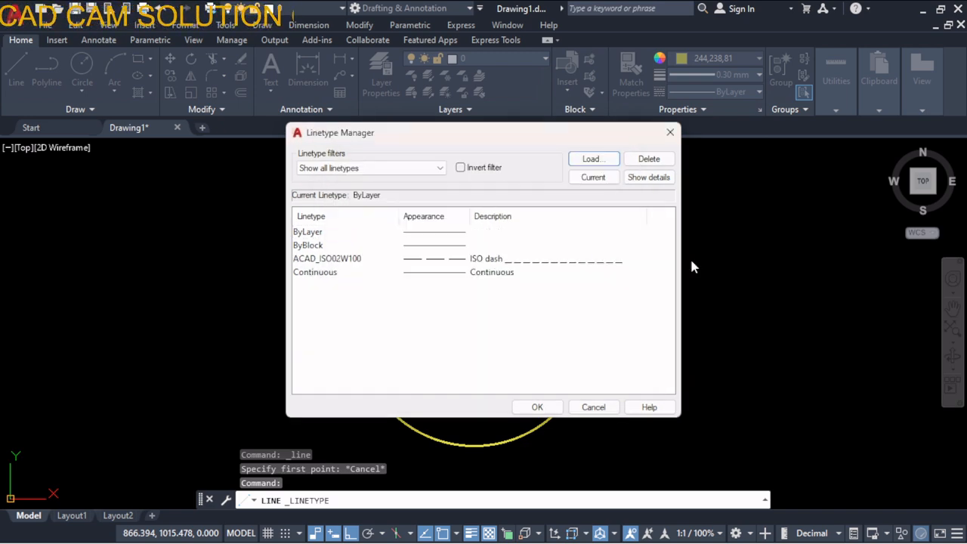
left_click(535, 406)
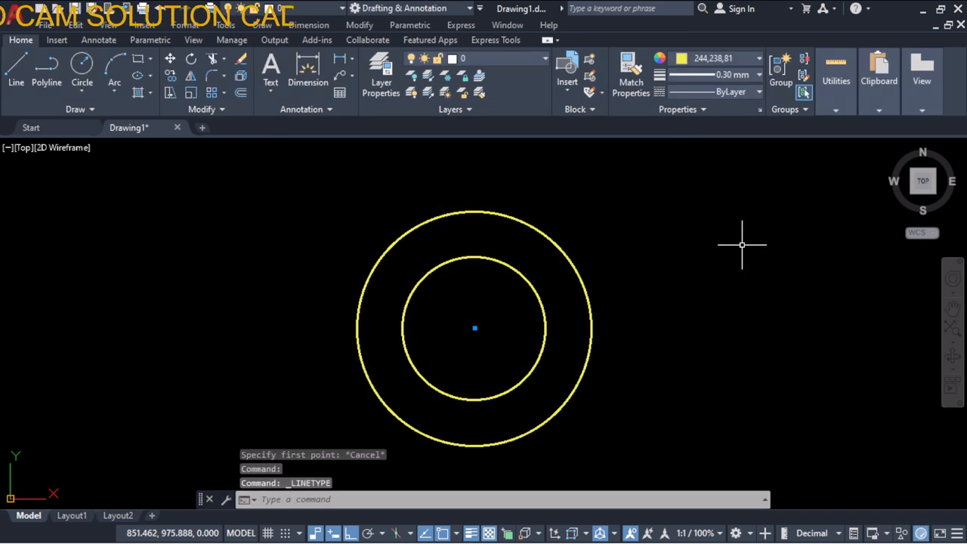
left_click(723, 96)
left_click(730, 144)
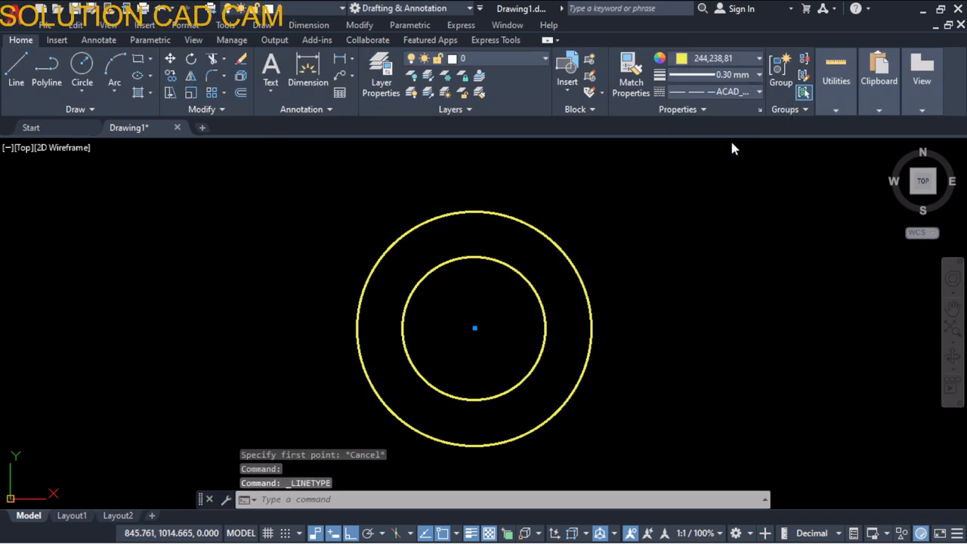
left_click(16, 75)
scroll(413, 227, "down", 1)
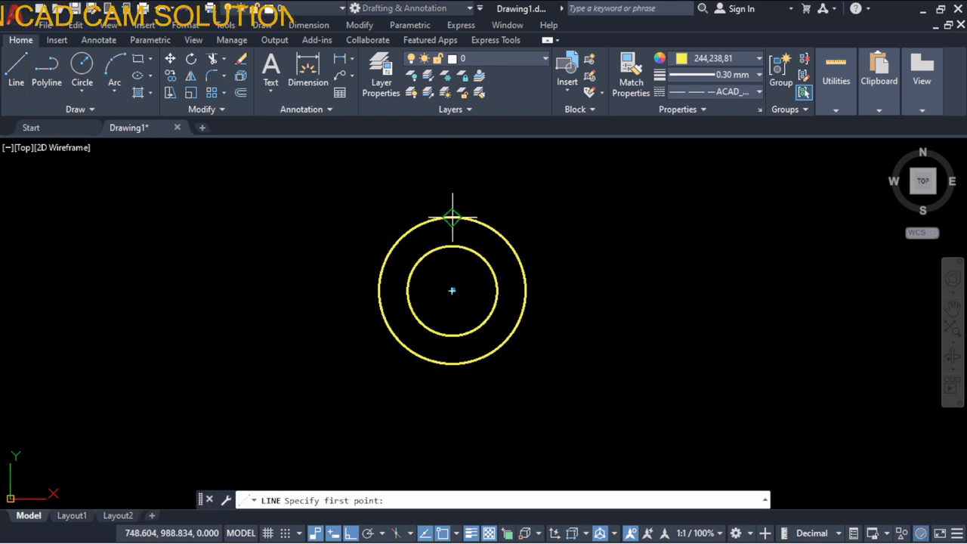
left_click(452, 163)
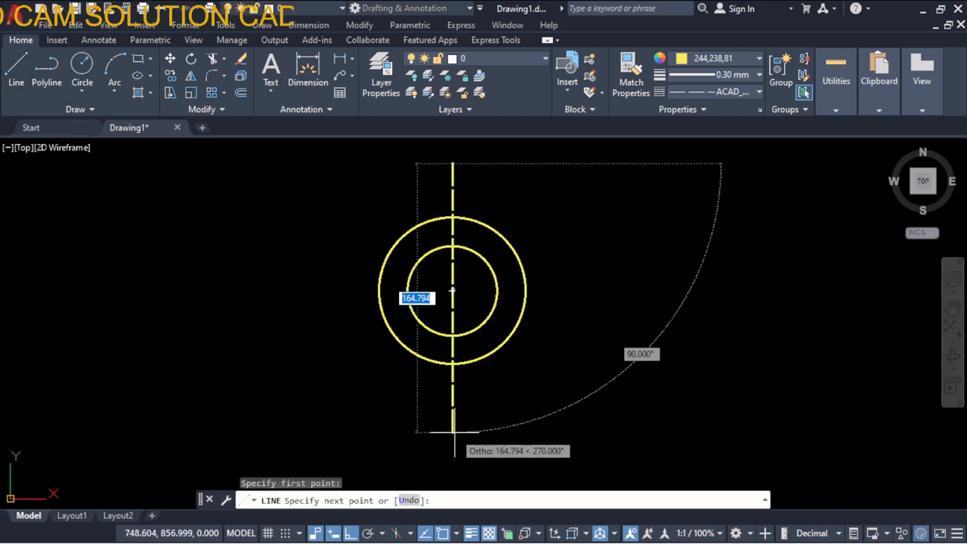
key("Escape")
Set the current colour to Cyan and draw a vertical dashed centre line through the circles' centre, extending beyond the outer circle
left_click(727, 59)
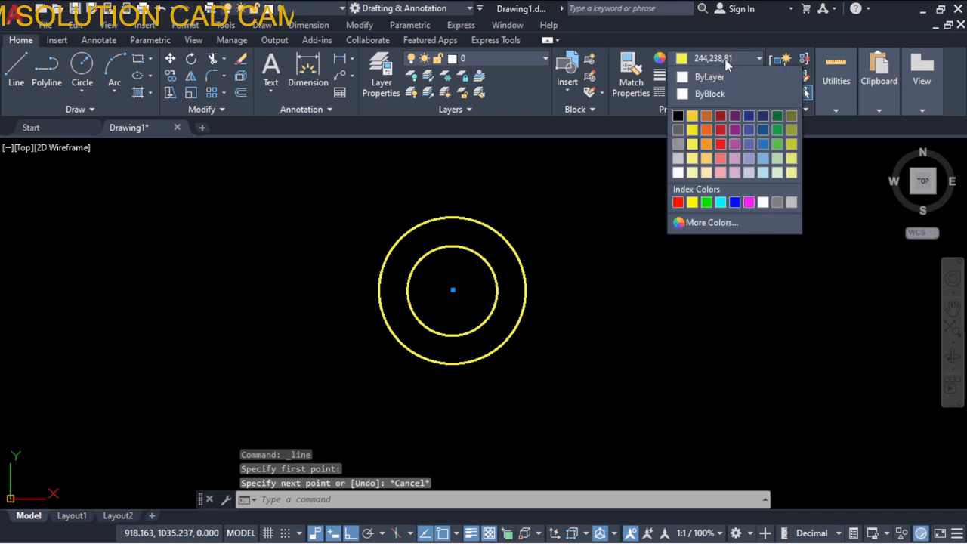
left_click(721, 202)
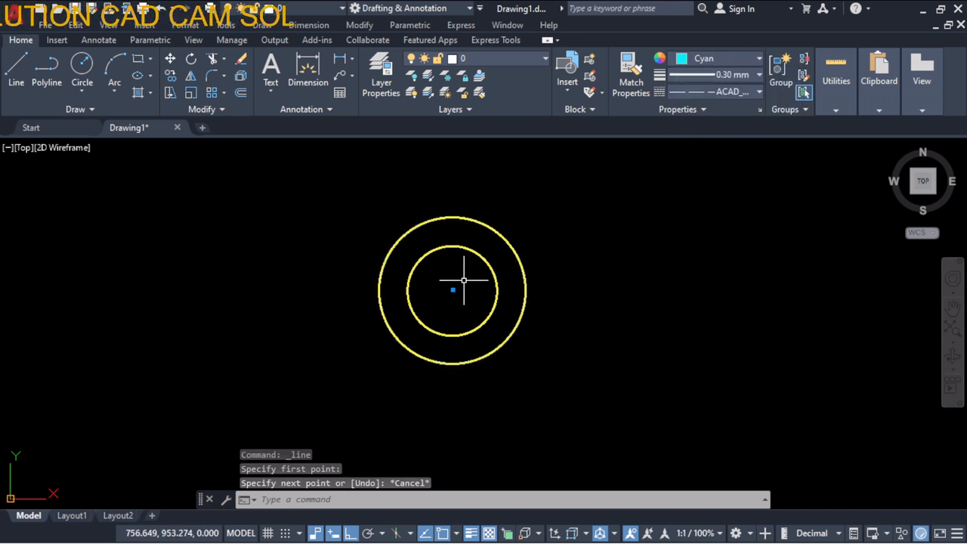
left_click(16, 71)
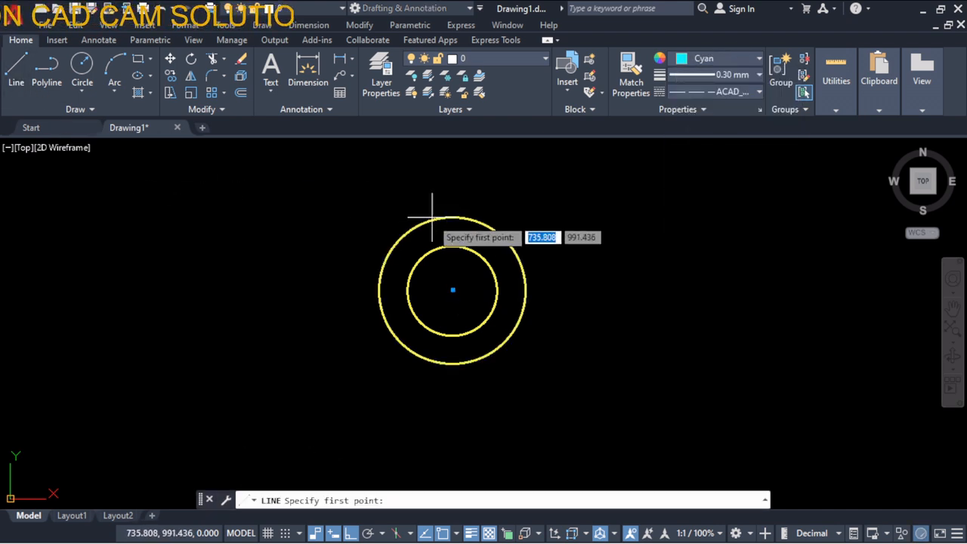
left_click(452, 156)
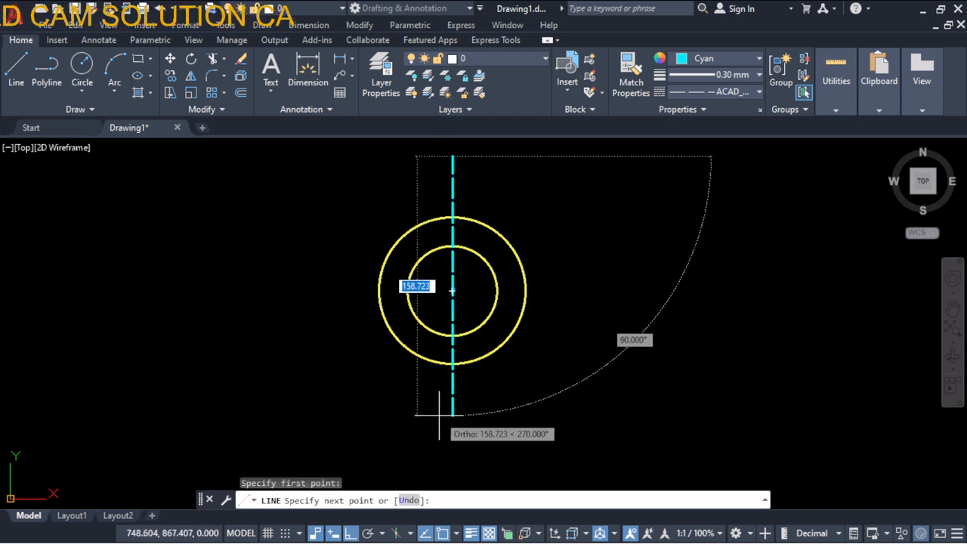
left_click(452, 447)
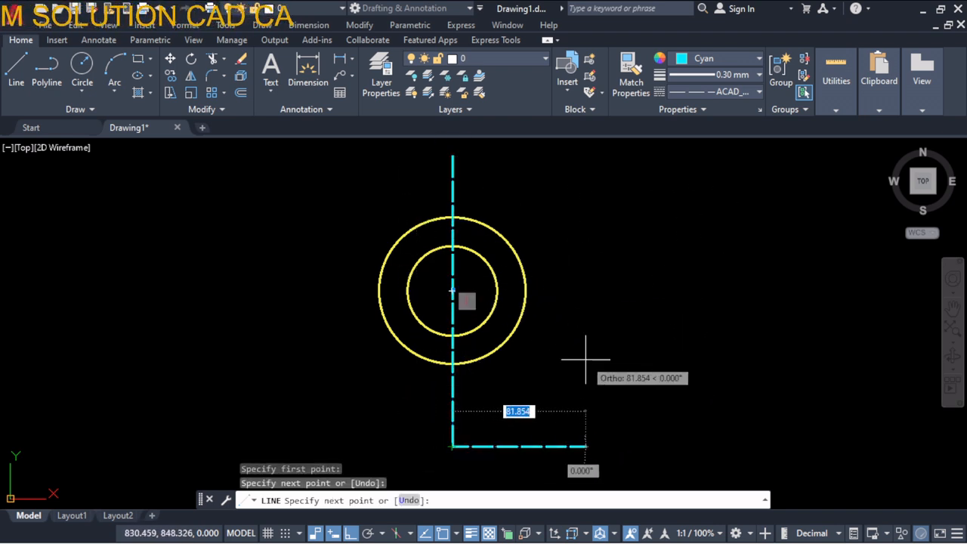
key("Escape")
Draw a horizontal dashed centre line through the circles' centre, extending past the outer circle on both sides
type("l")
key("Return")
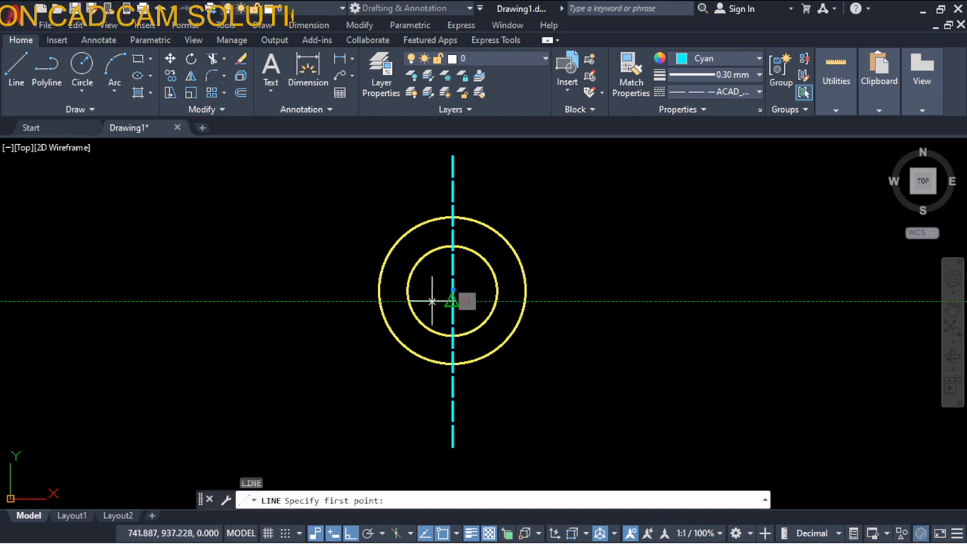
left_click(288, 290)
left_click(621, 290)
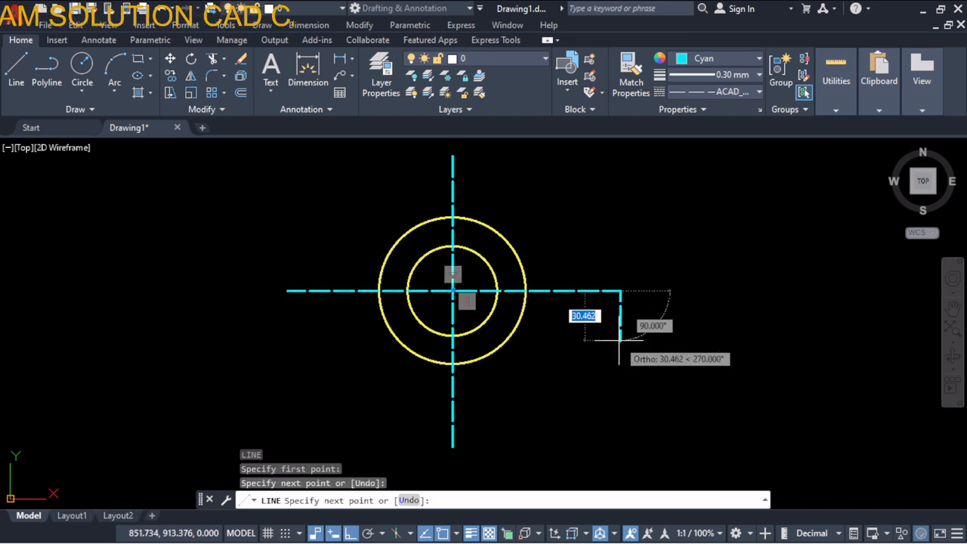
key("Escape")
scroll(465, 272, "up", 2)
scroll(501, 278, "down", 1)
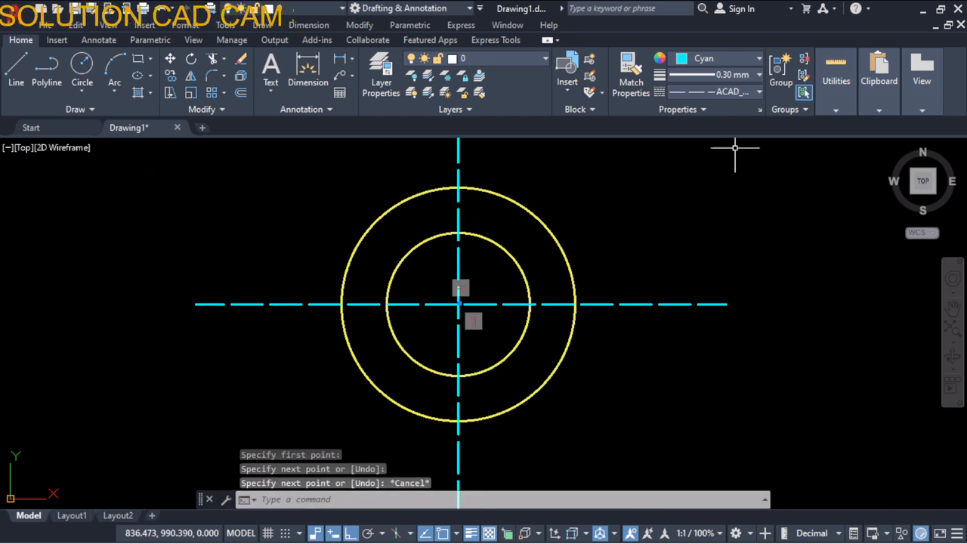
Set the current drawing colour to the yellow 248,215,49
left_click(712, 59)
left_click(692, 115)
scroll(544, 272, "down", 2)
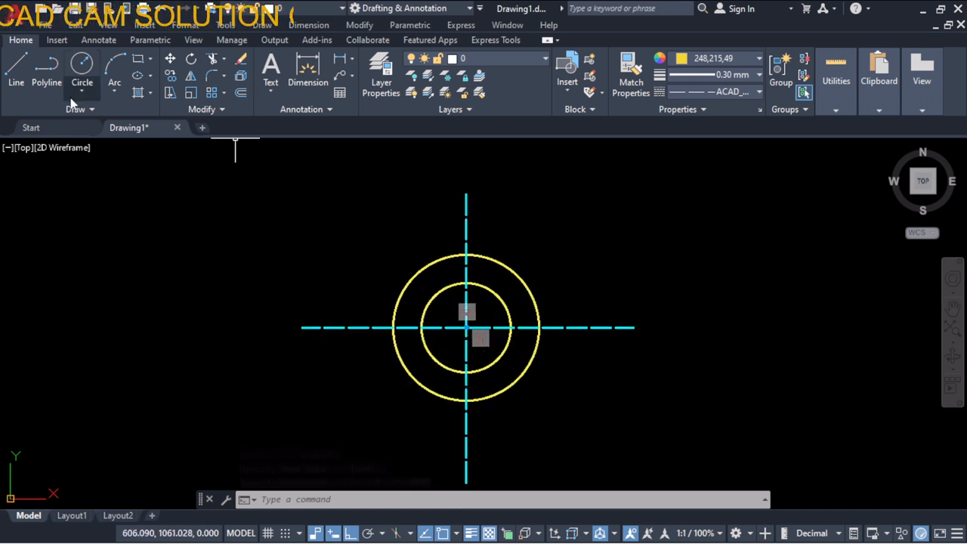
With Ortho off, draw a dashed line from the circles' centre up to the right, 70 units long at 60°
left_click(16, 72)
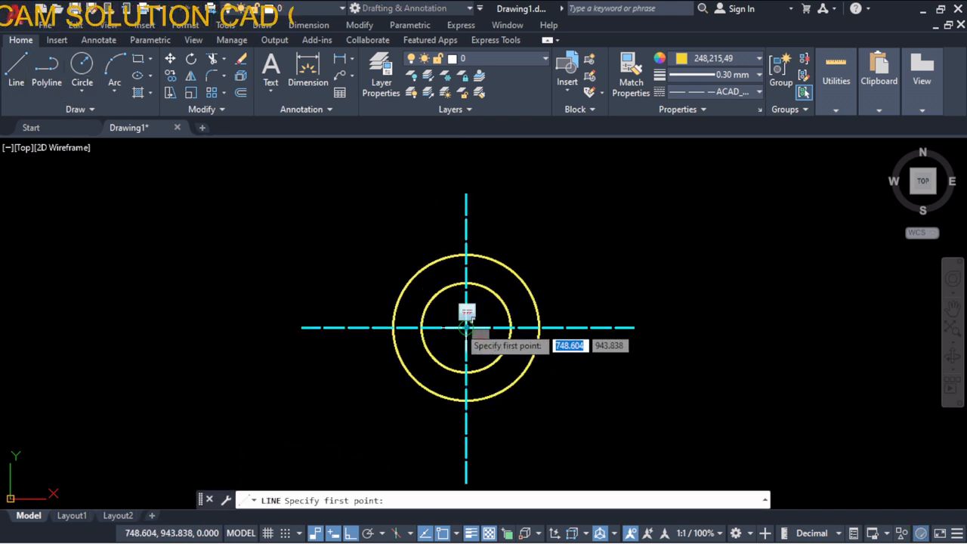
left_click(466, 325)
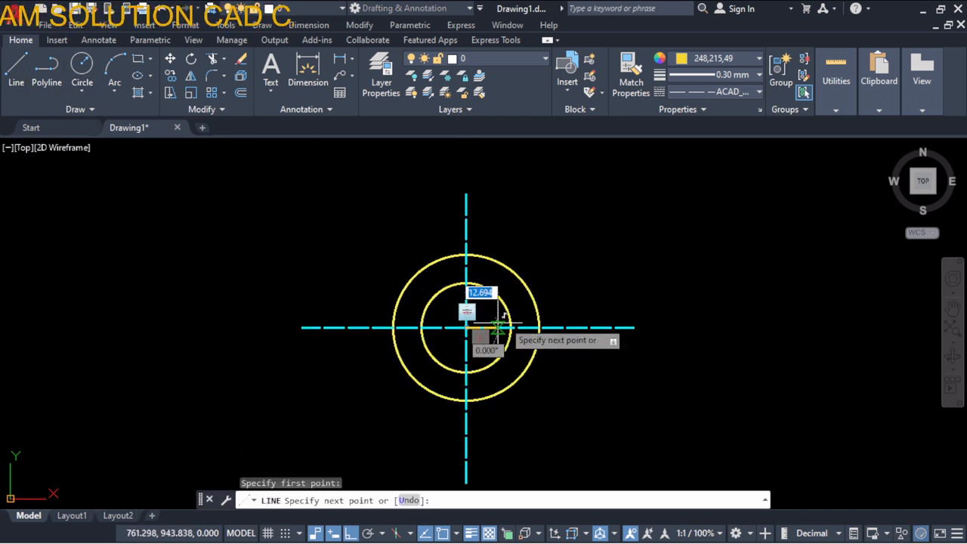
left_click(352, 534)
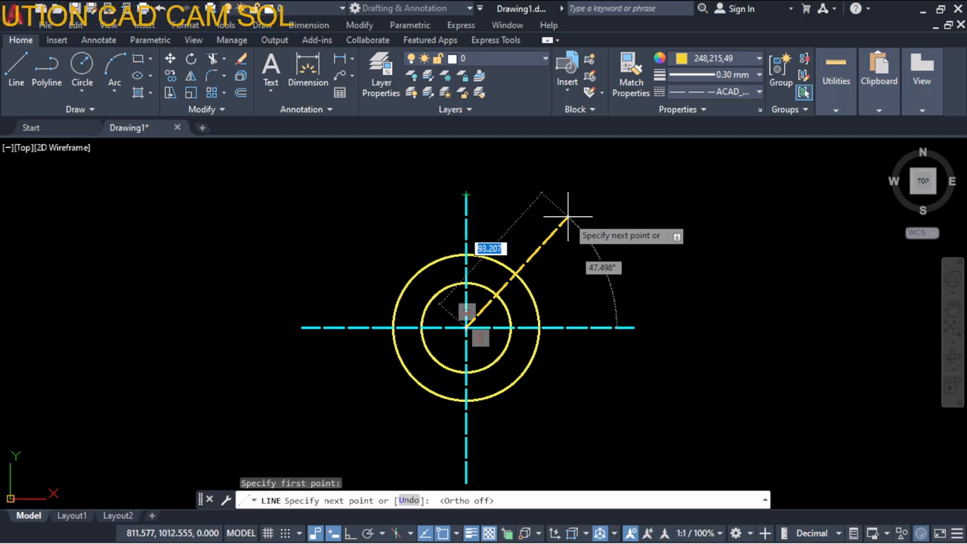
key("alt+Tab")
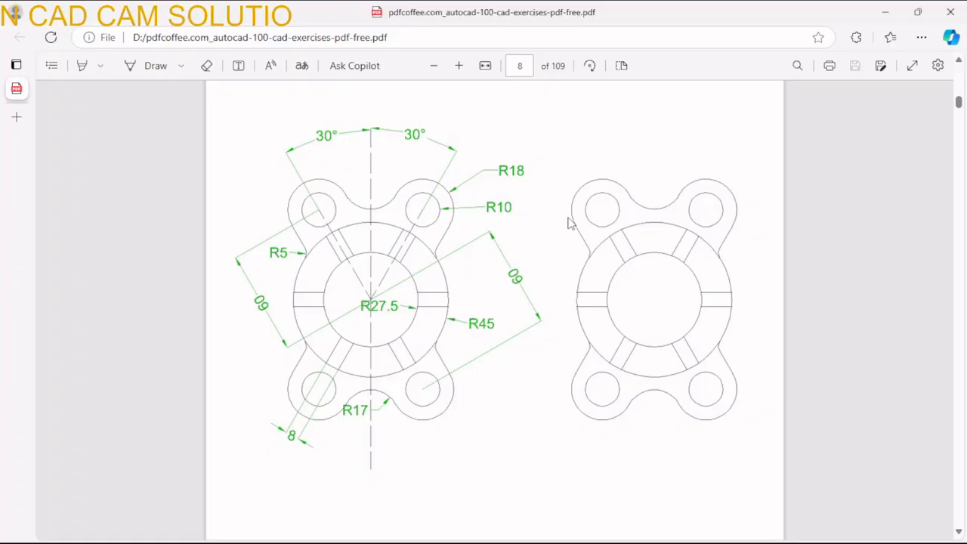
key("alt+Tab")
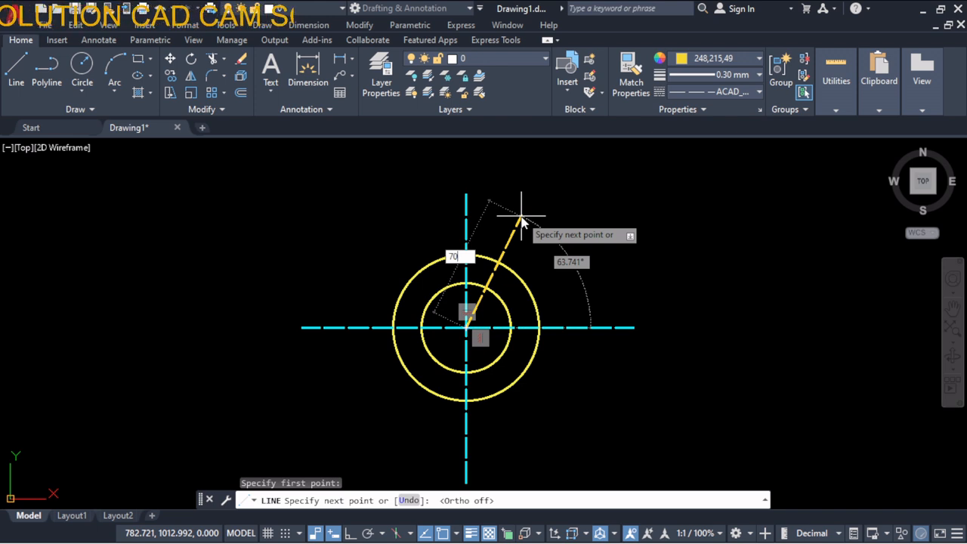
key("Tab")
key("Return")
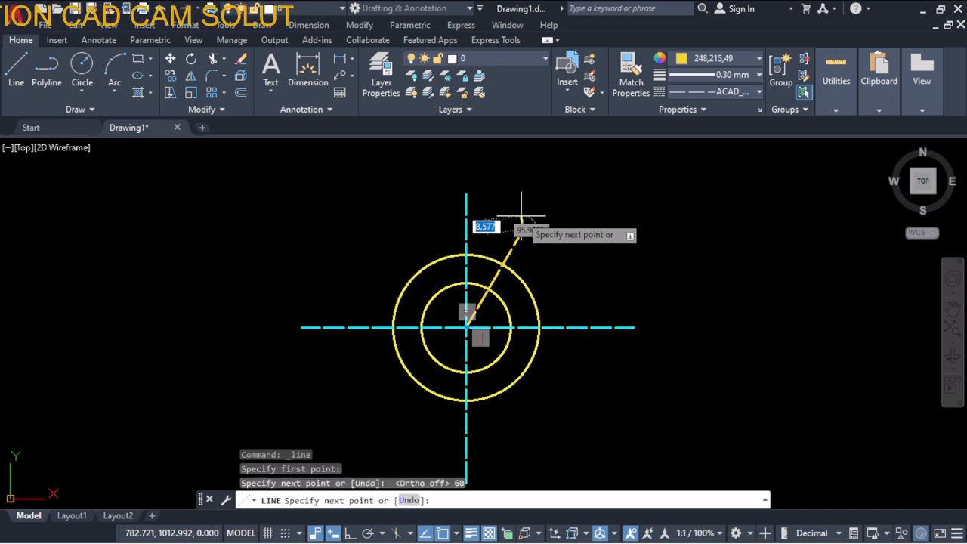
key("Escape")
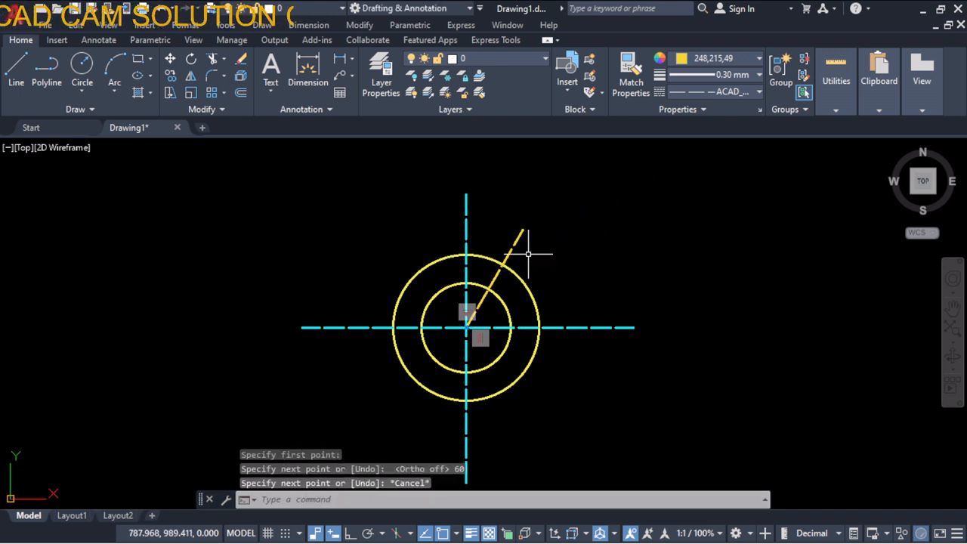
key("alt+Tab")
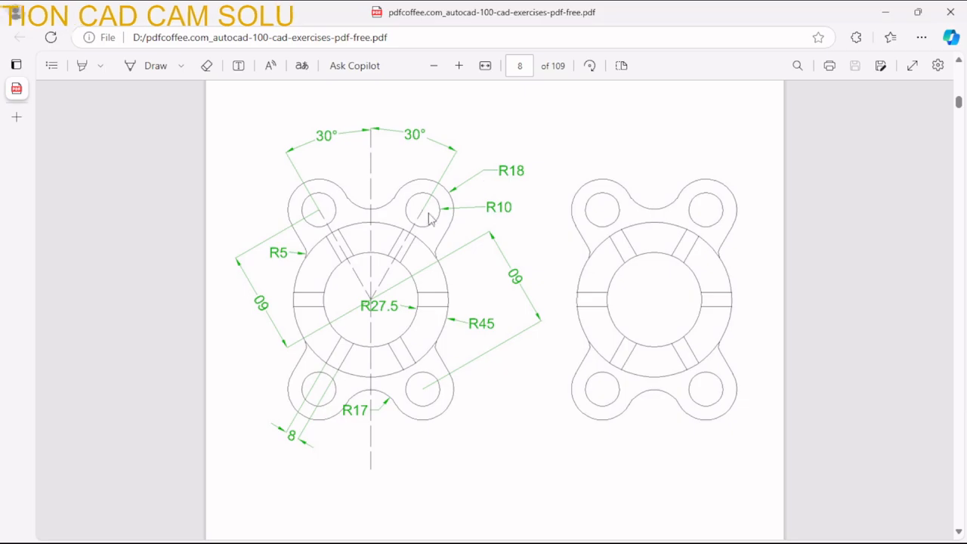
key("alt+Tab")
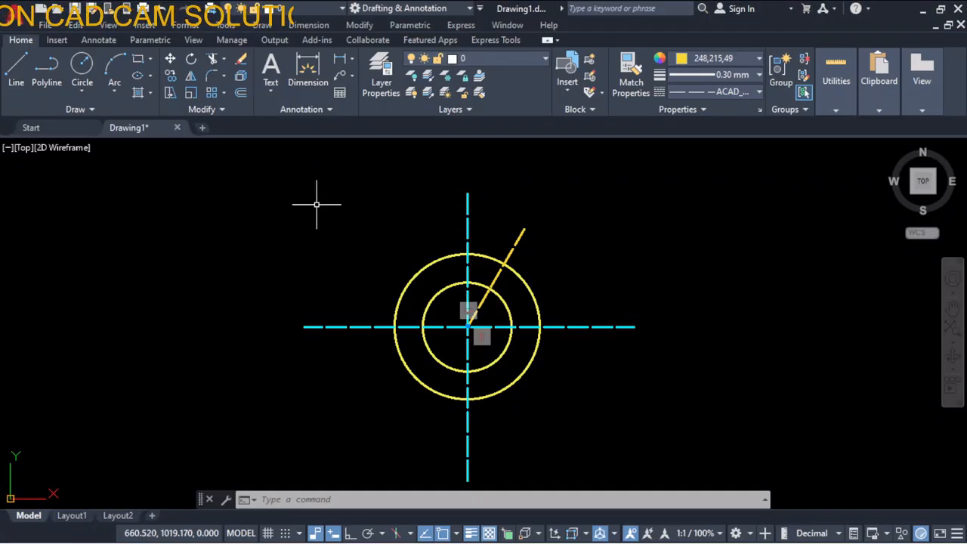
left_click(89, 98)
left_click(102, 117)
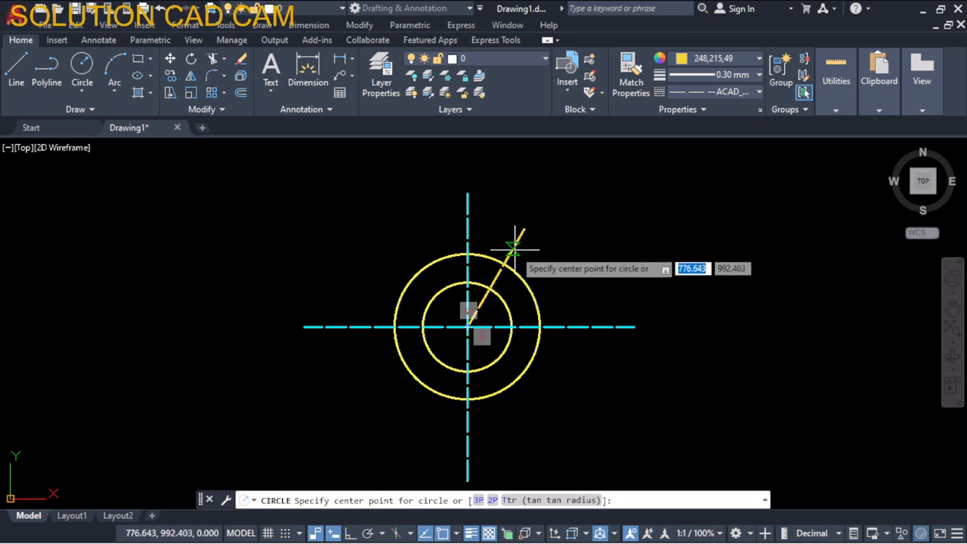
key("Escape")
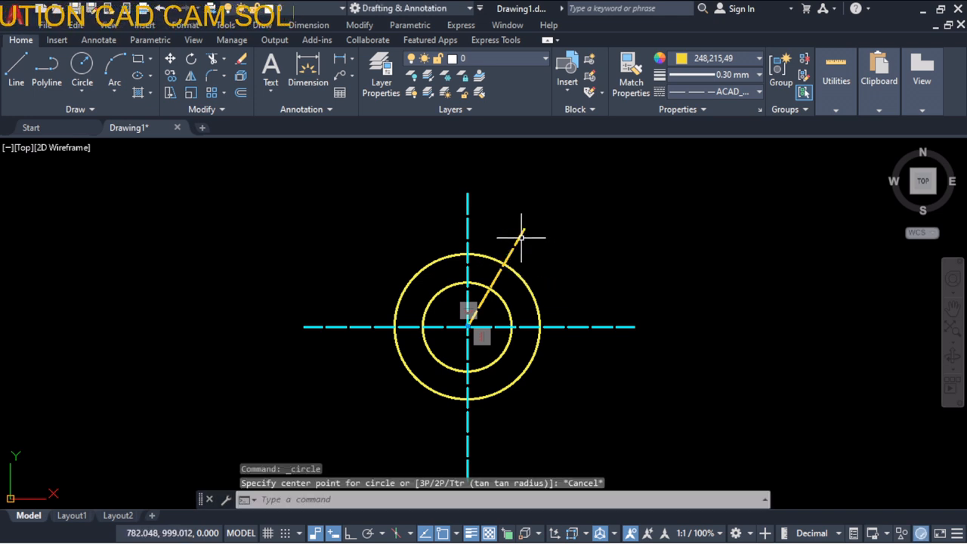
Erase the slanted dashed line running from the circles' centre
left_click(518, 236)
key("Delete")
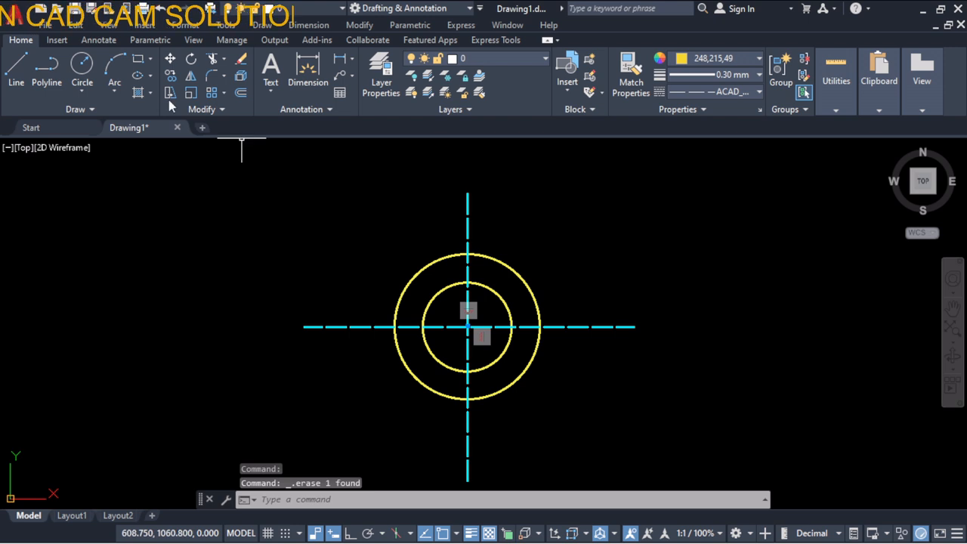
Draw a dashed line from the circles' centre up to the right, 60 units long at 60°
left_click(16, 70)
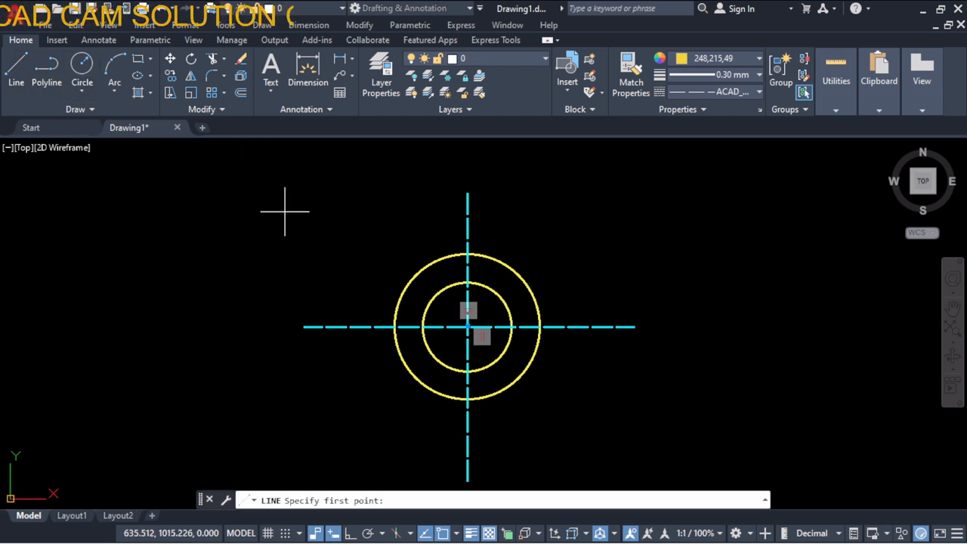
left_click(467, 327)
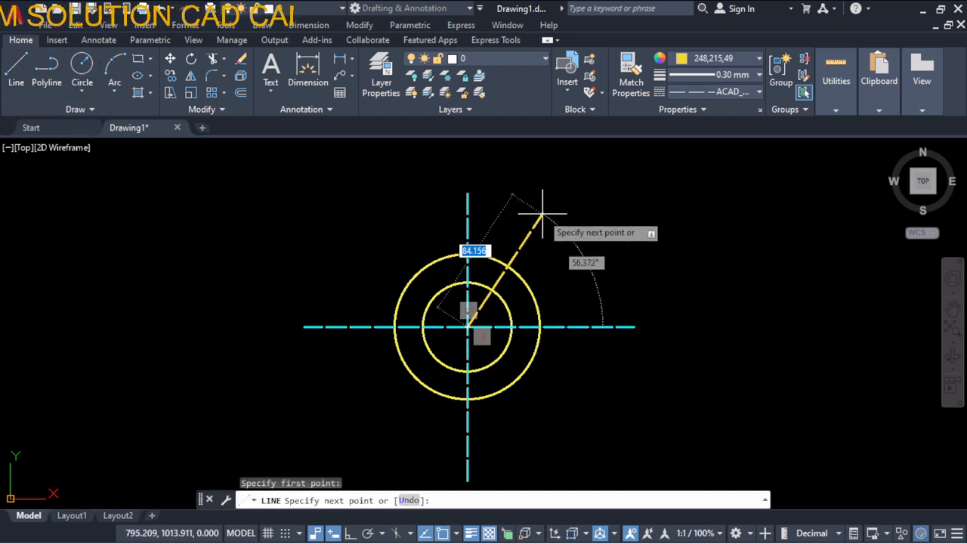
type("60")
key("Tab")
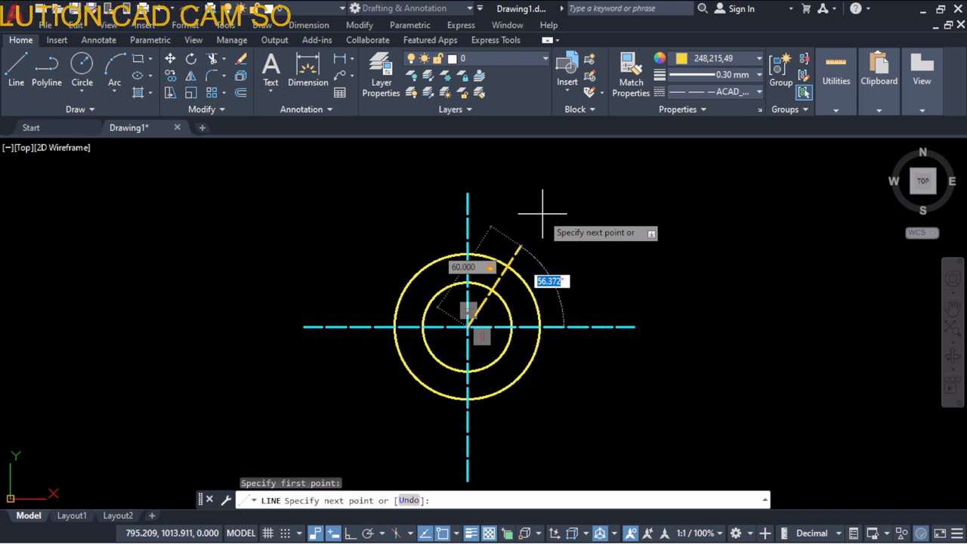
type("60")
key("Return")
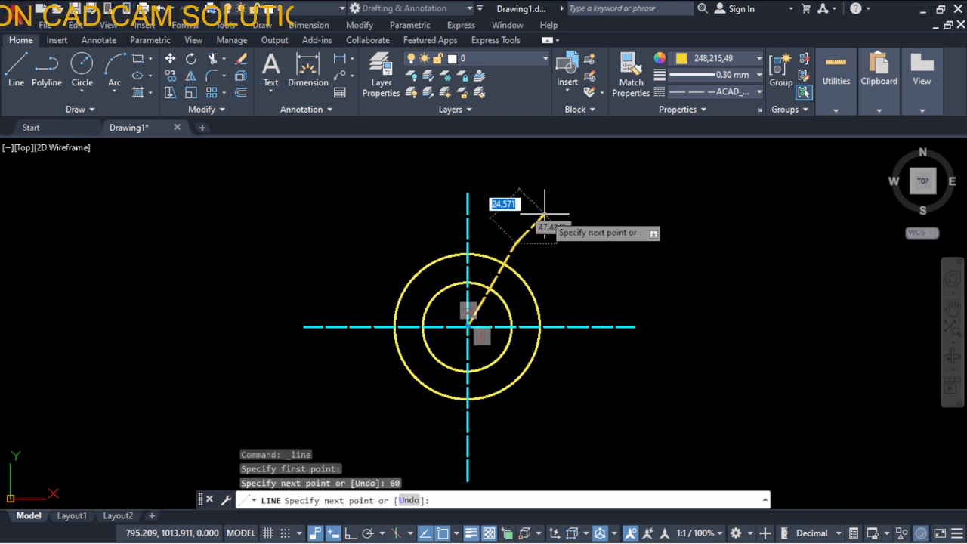
key("Escape")
Set the current linetype to ByLayer and draw a radius 10 circle centred on the slanted line's outer end
scroll(501, 267, "up", 4)
scroll(501, 267, "down", 2)
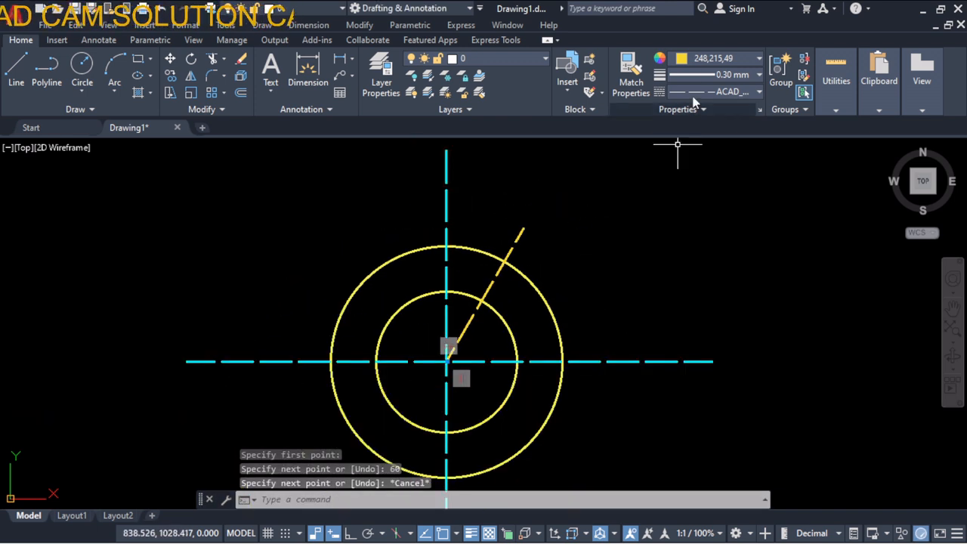
left_click(715, 92)
left_click(718, 108)
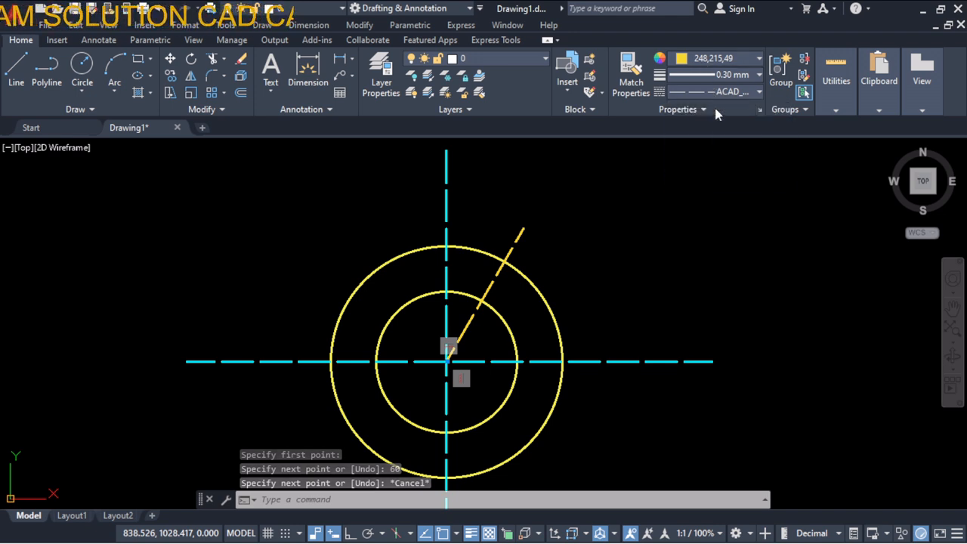
left_click(81, 93)
left_click(92, 113)
left_click(523, 227)
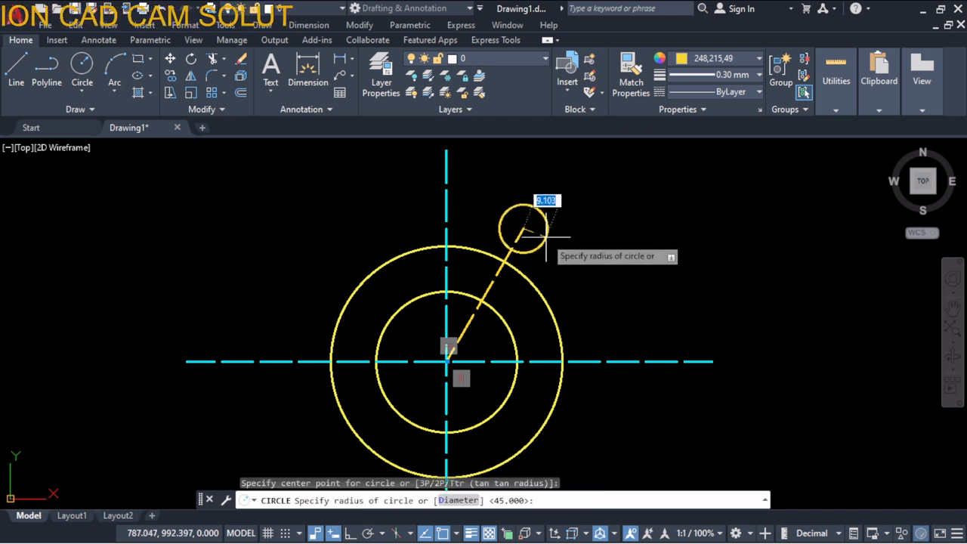
type("10")
key("Return")
Draw a radius 18 circle concentric with the small circle at the slanted line's outer end
key("alt+Tab")
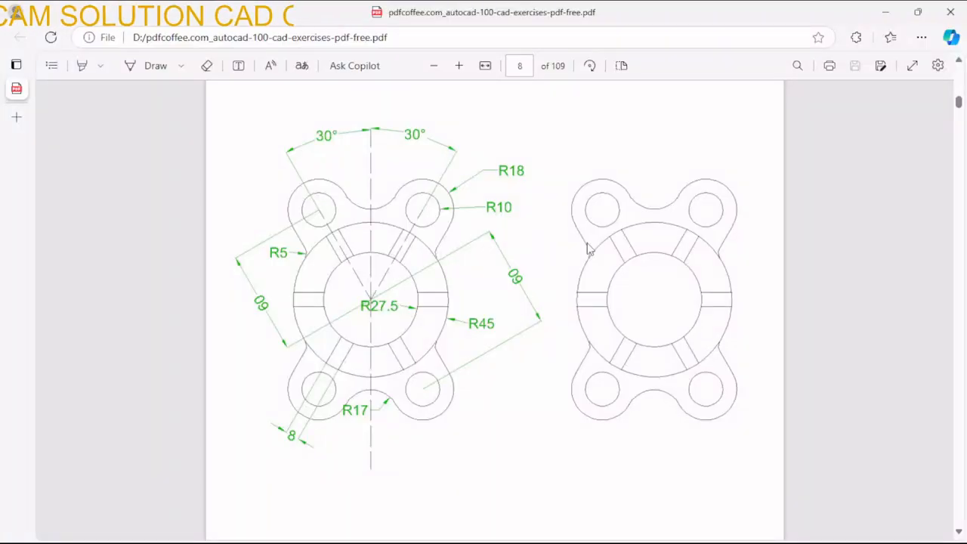
key("alt+Tab")
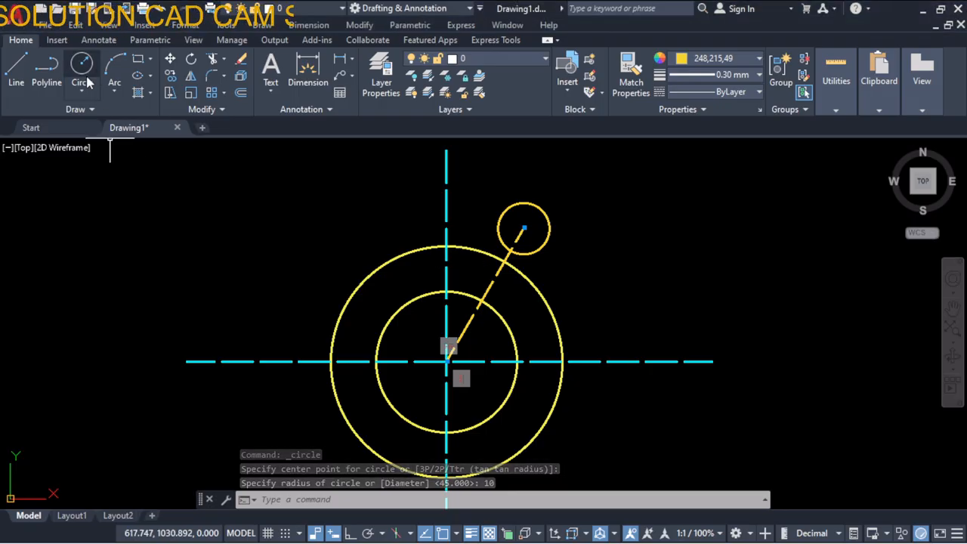
left_click(88, 92)
left_click(111, 117)
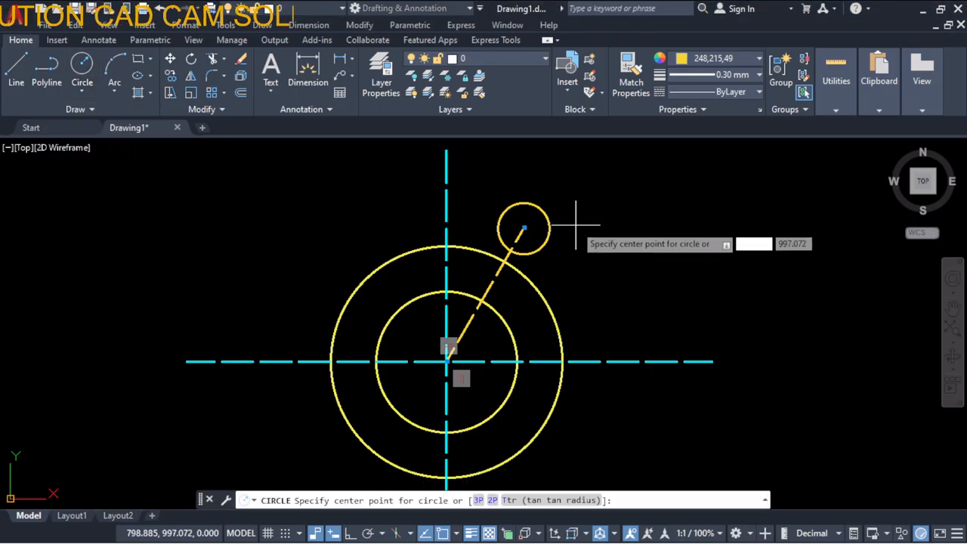
left_click(524, 229)
type("1")
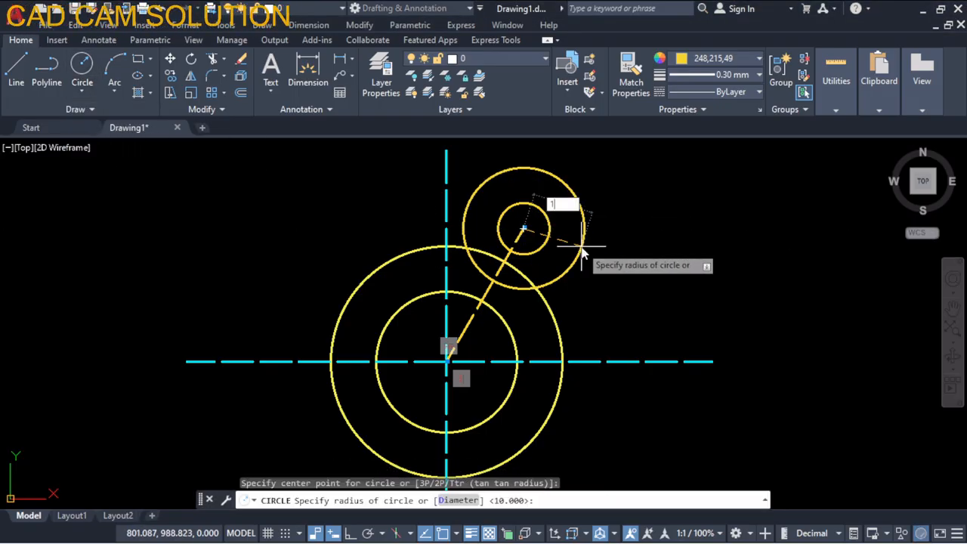
type("8")
key("Return")
key("Escape")
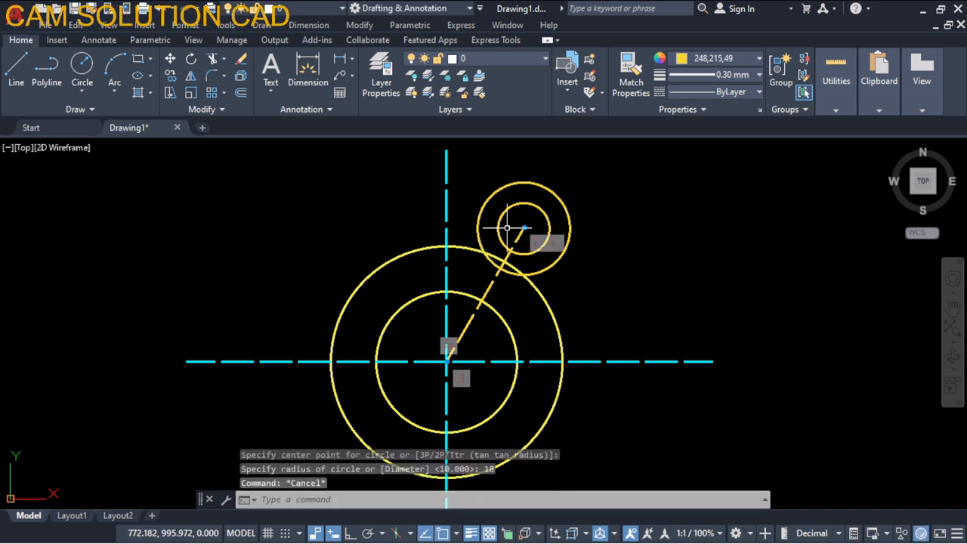
Mirror the radius 10 and radius 18 circles about the vertical centre line, keeping the originals
middle_click_drag(514, 231, 520, 233)
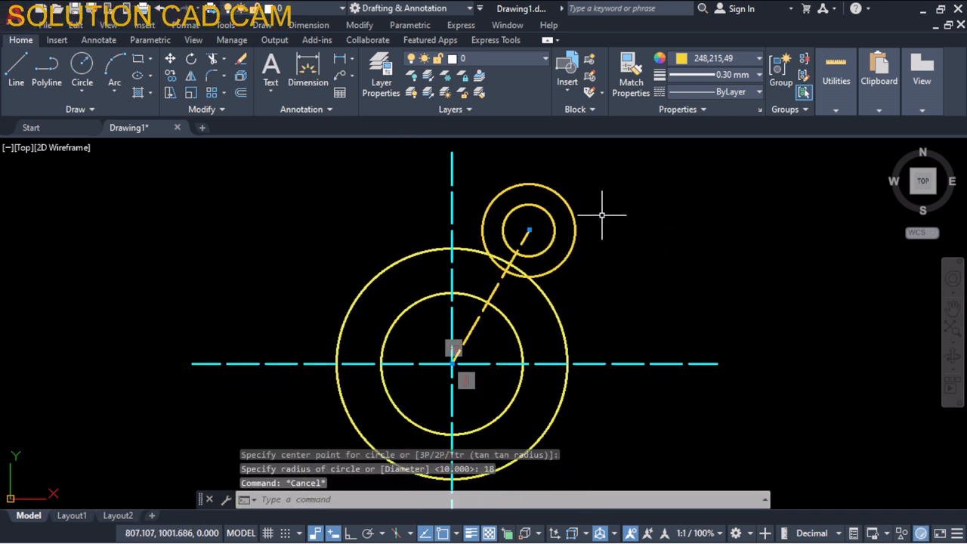
key("alt+Tab")
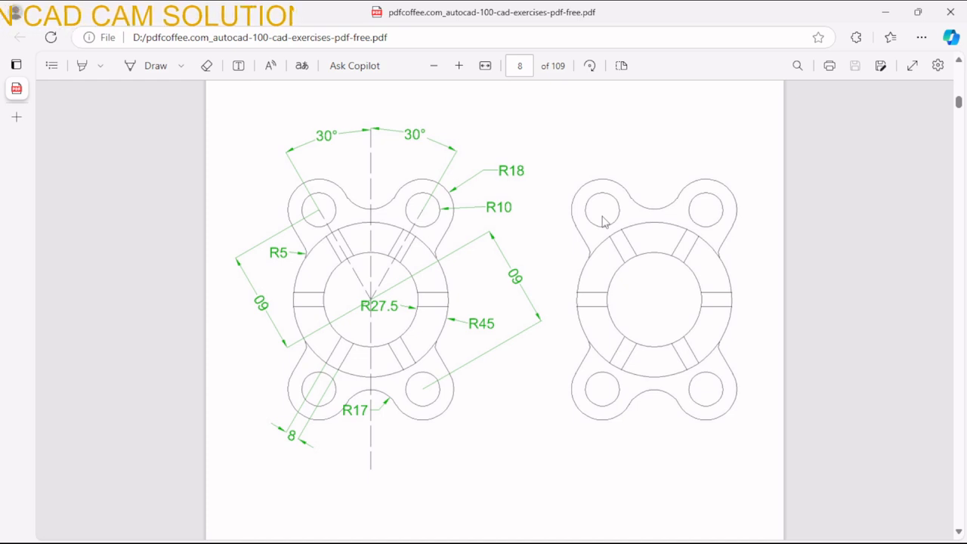
key("alt+Tab")
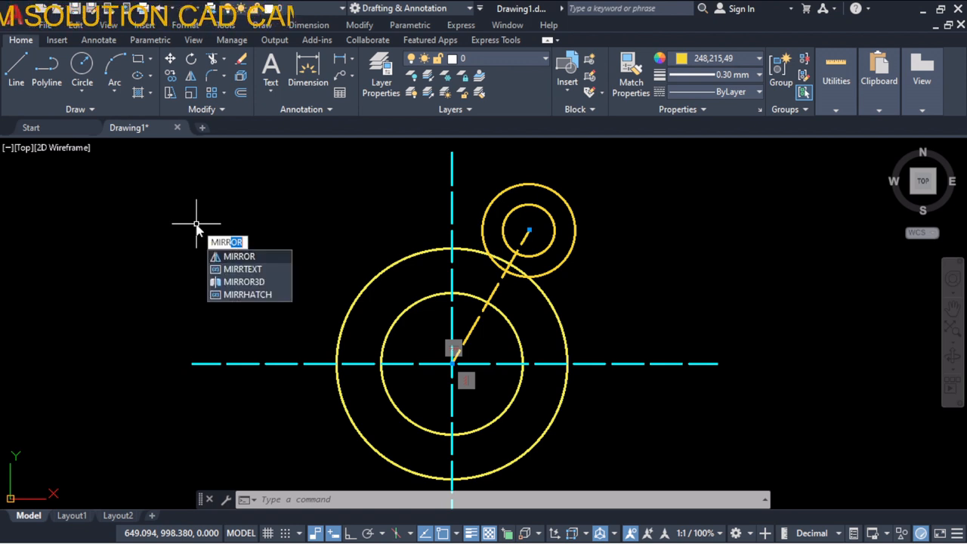
left_click(242, 257)
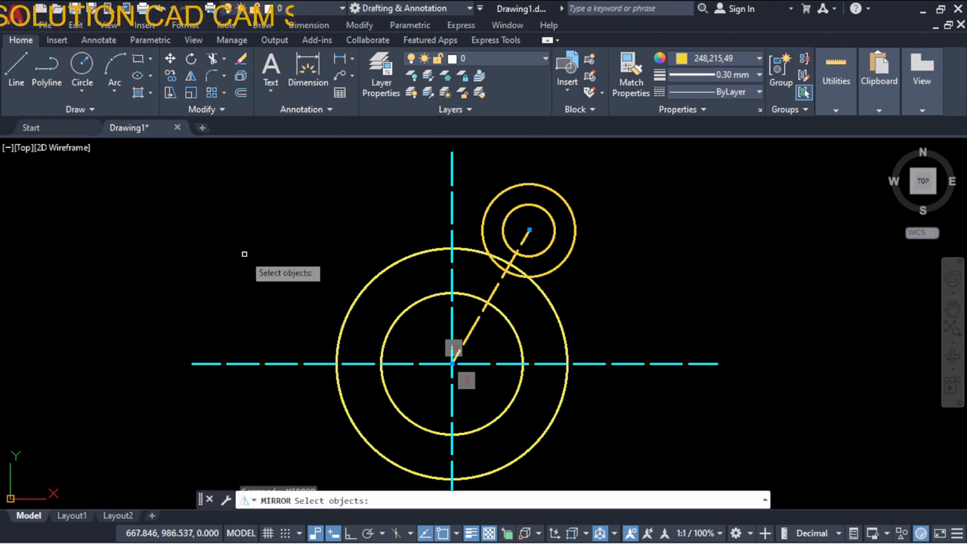
left_click(565, 198)
left_click(553, 219)
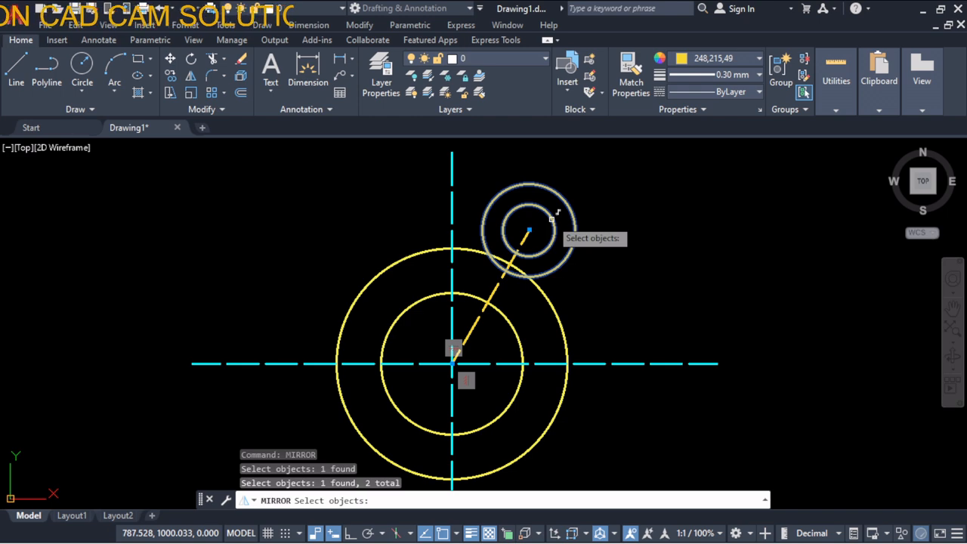
key("Return")
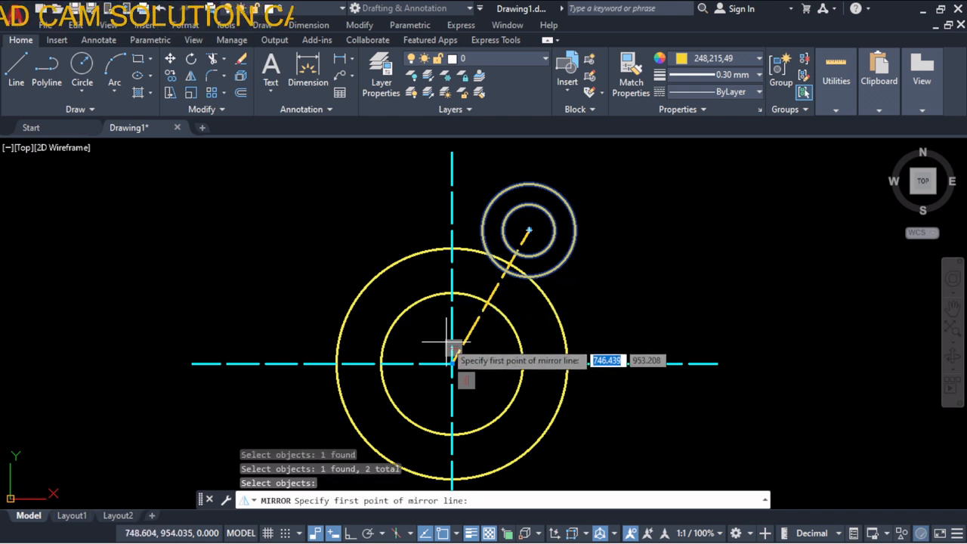
left_click(452, 364)
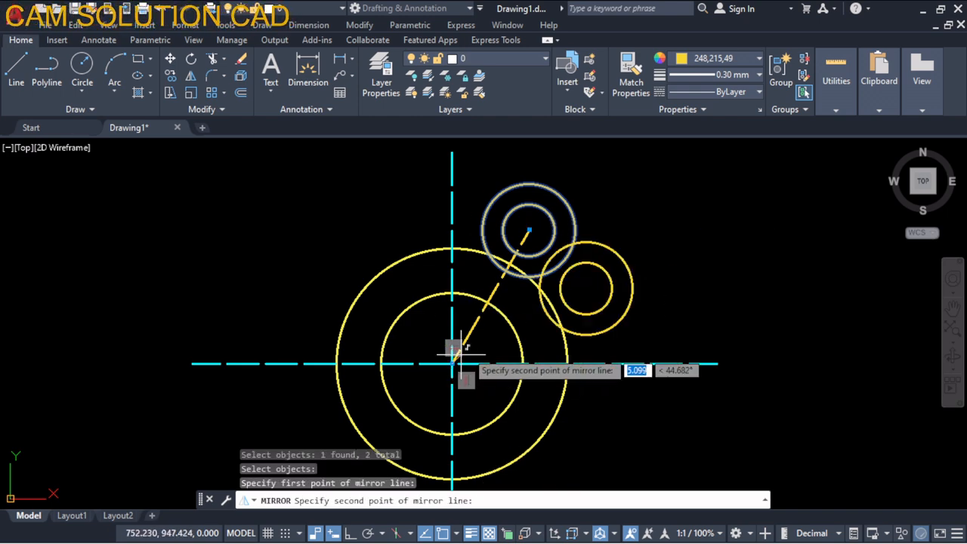
left_click(452, 158)
left_click(485, 206)
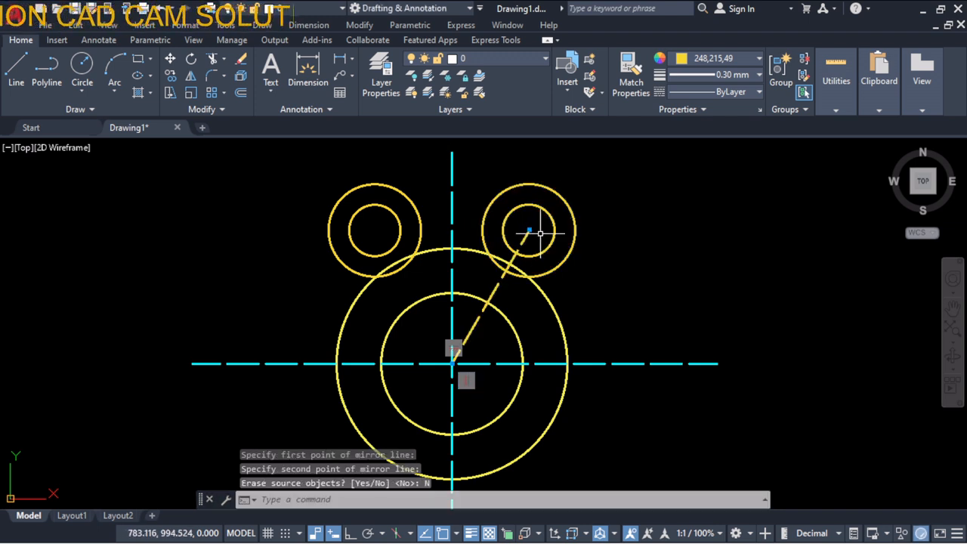
Fillet the right-hand radius 18 circle to the radius 45 circle on their outer right side with radius 5
left_click(224, 77)
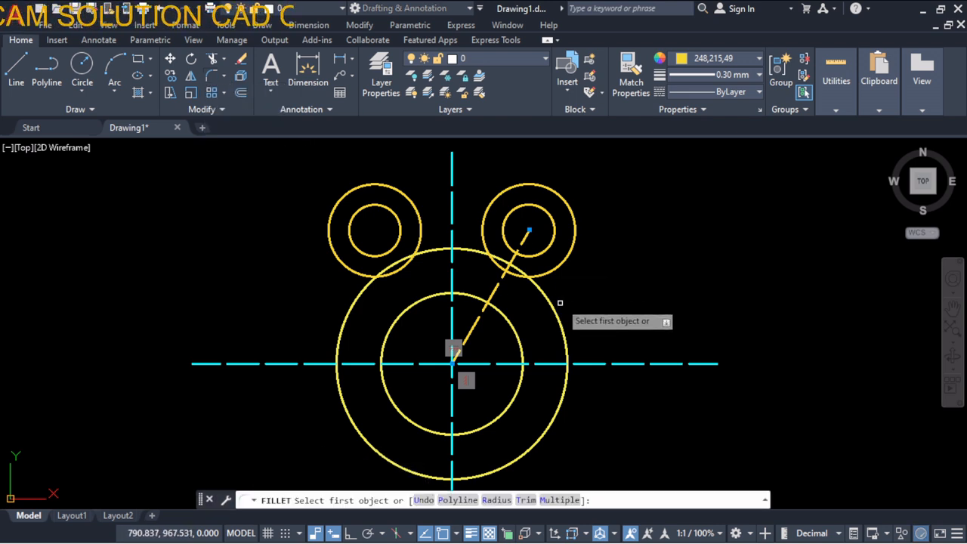
left_click(562, 264)
type("R")
key("Return")
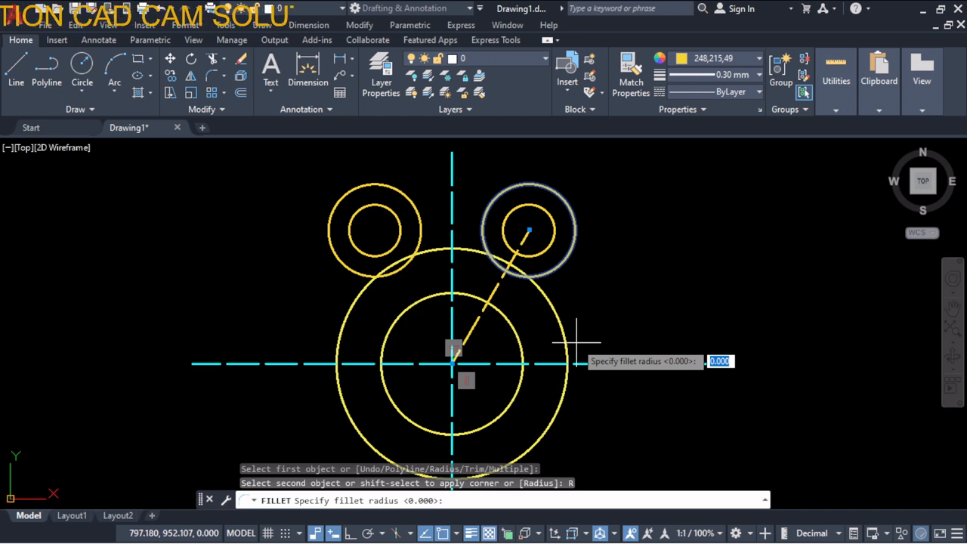
type("5")
key("Return")
left_click(548, 298)
scroll(550, 274, "up", 6)
scroll(551, 274, "down", 5)
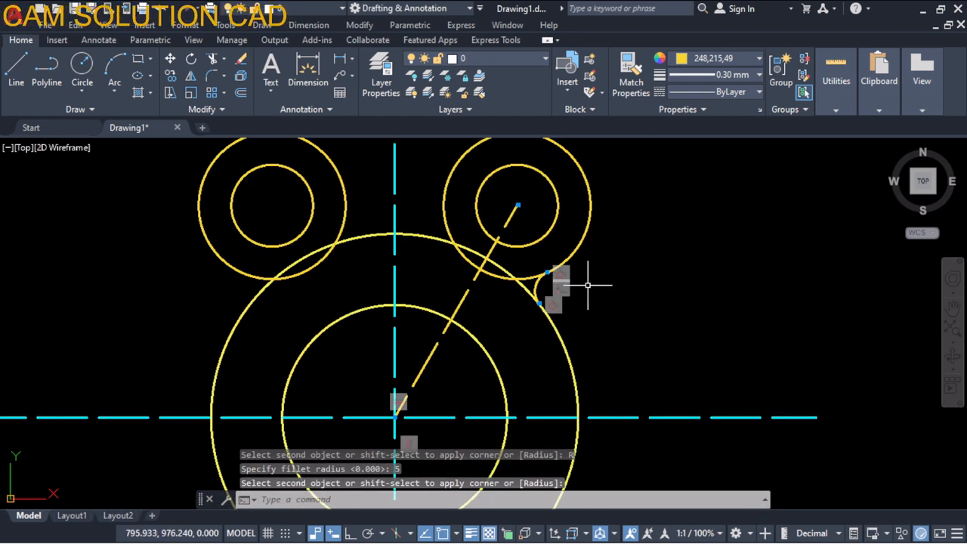
Mirror the radius 5 fillet arc about the slanted centre line of the right-hand lug, keeping the original
scroll(588, 285, "down", 2)
scroll(492, 233, "up", 2)
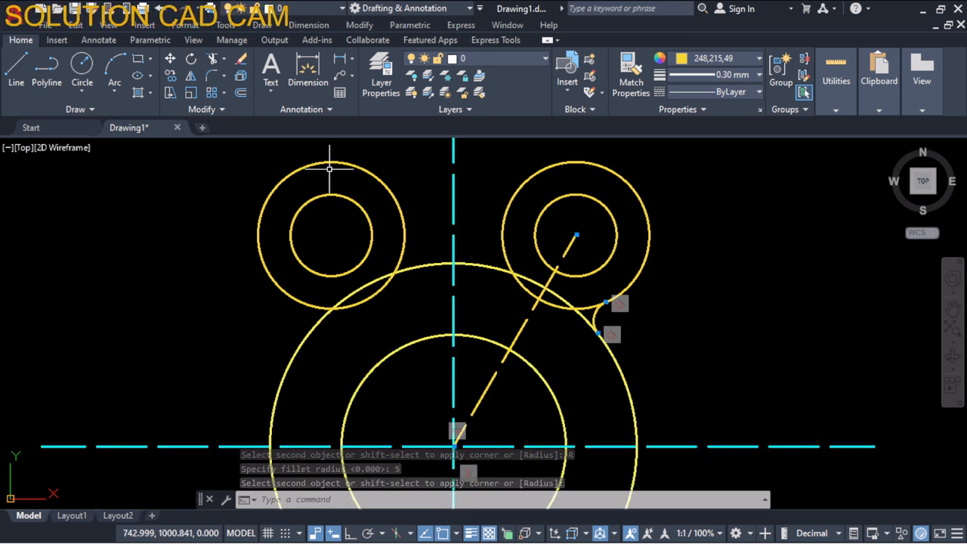
left_click(190, 77)
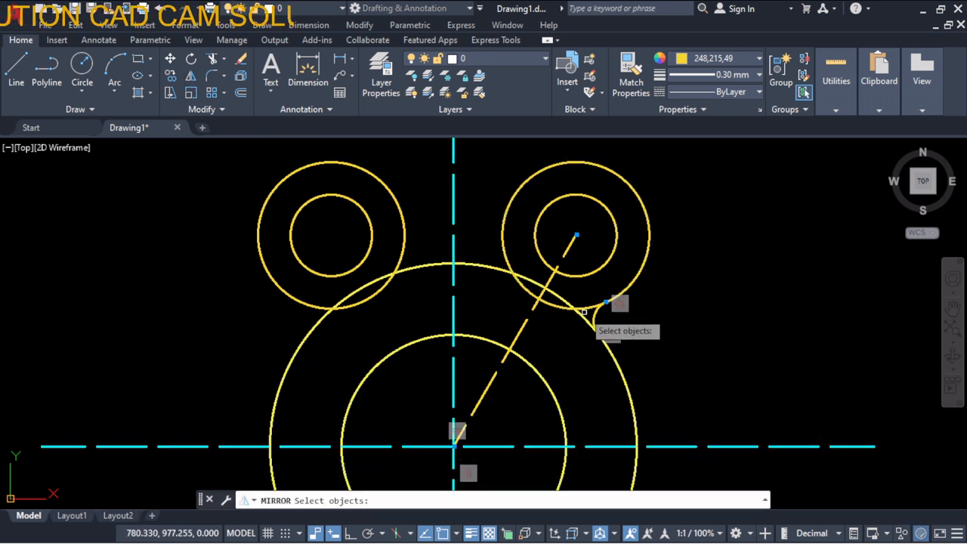
key("Return")
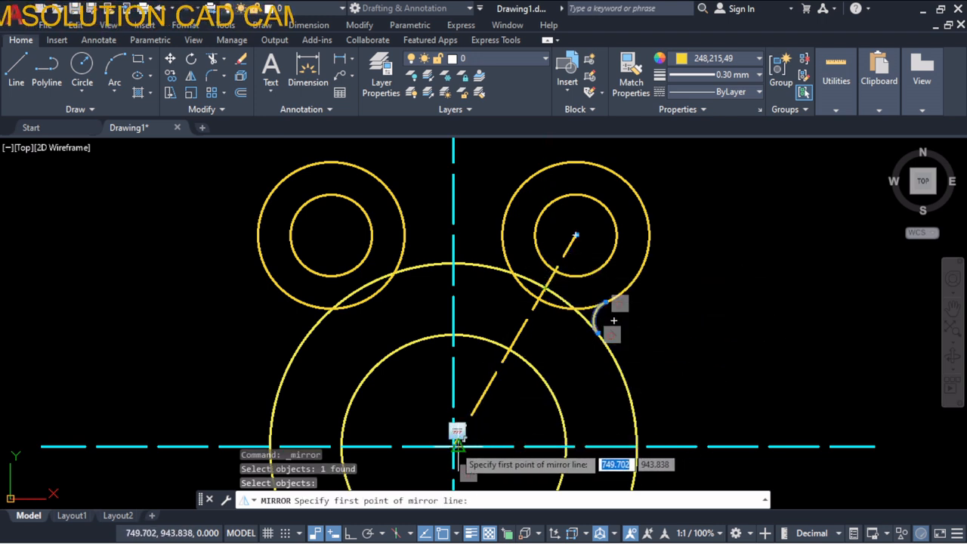
left_click(458, 431)
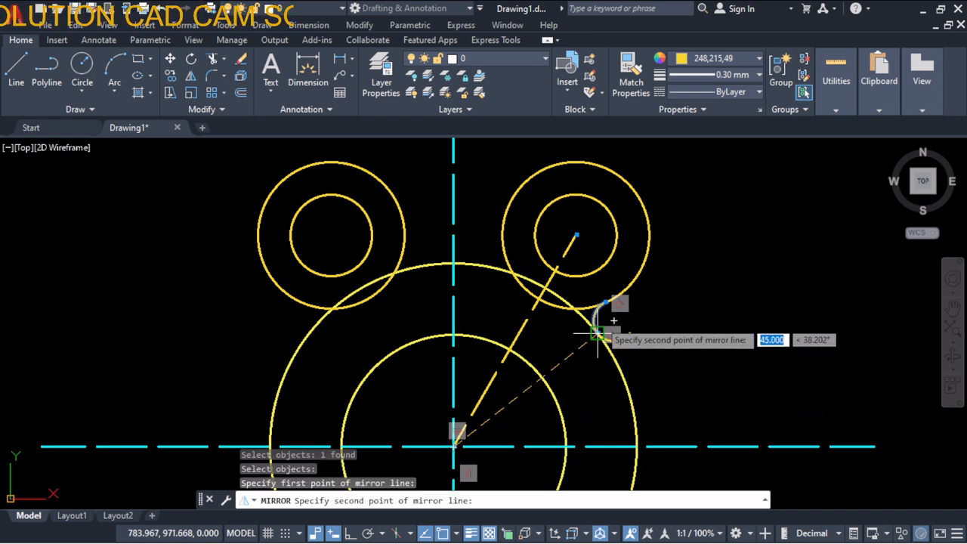
left_click(576, 235)
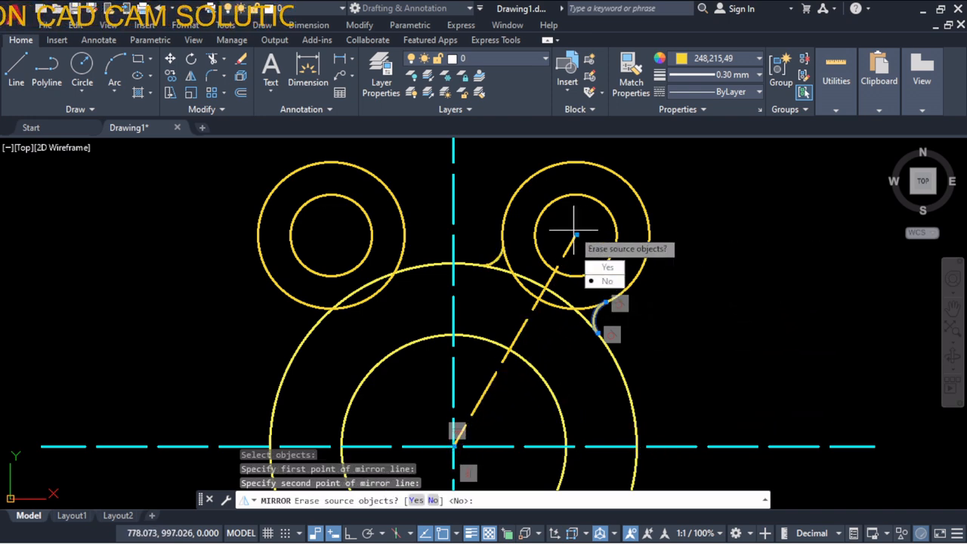
key("Return")
key("Escape")
Mirror both fillet arcs at the right-hand lug about the vertical centre line, keeping the originals
scroll(496, 283, "up", 2)
scroll(502, 278, "down", 2)
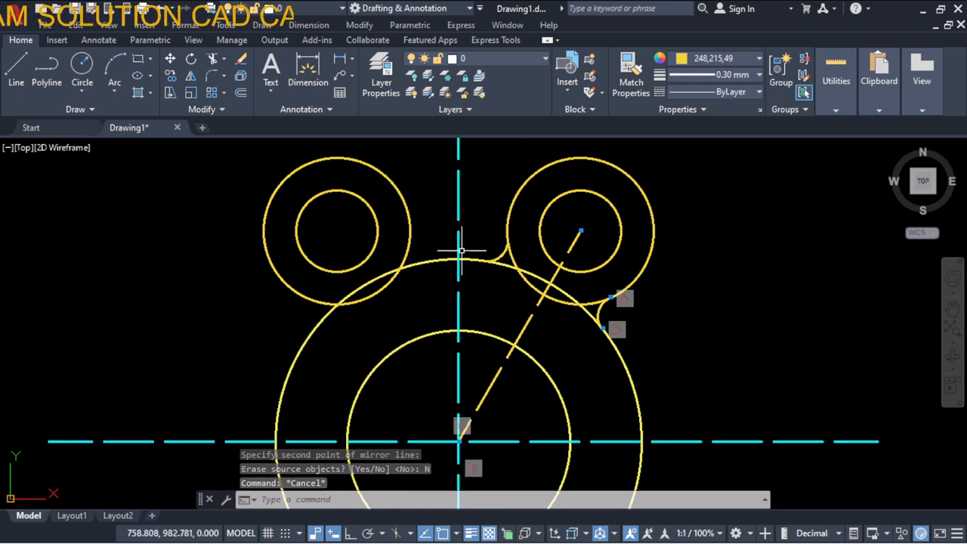
left_click(190, 78)
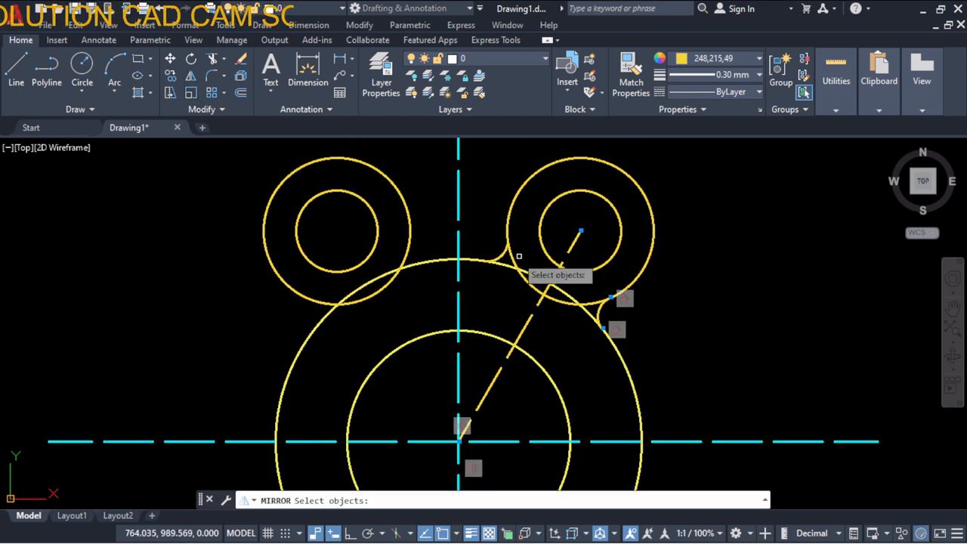
left_click(601, 312)
key("Return")
scroll(504, 323, "down", 2)
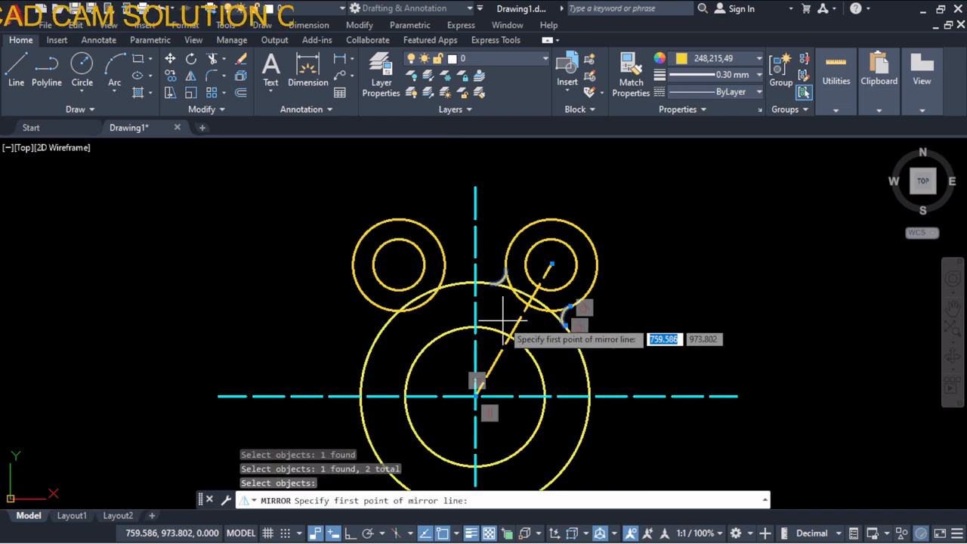
left_click(475, 395)
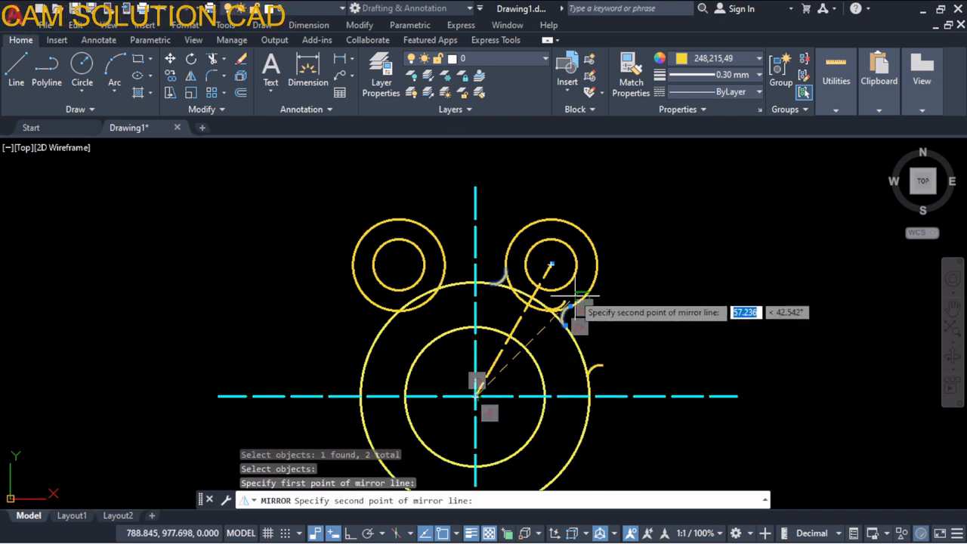
left_click(475, 188)
type("n")
key("Return")
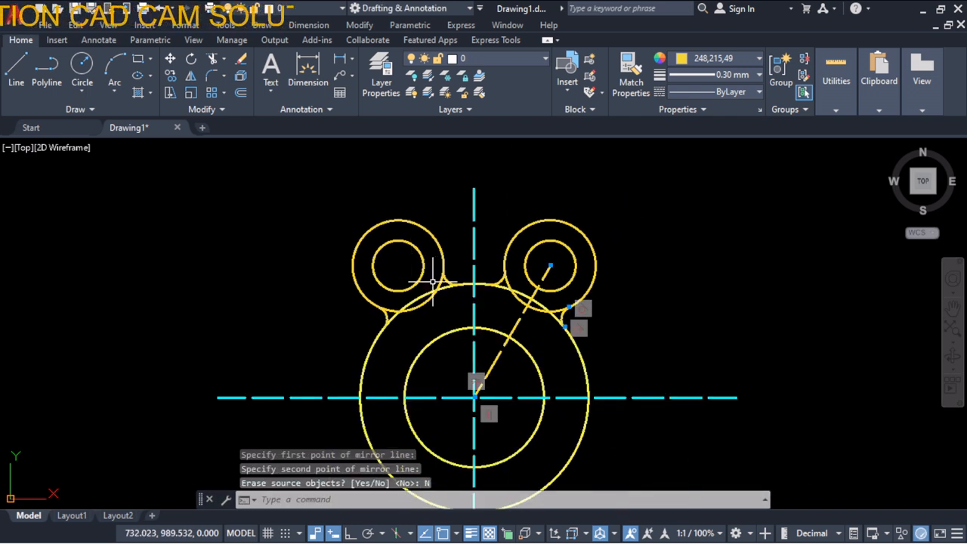
Trim away the two inner fillet arcs between the lugs and the lug circle portions extending inside the radius 45 circle
scroll(427, 279, "up", 4)
type("tr")
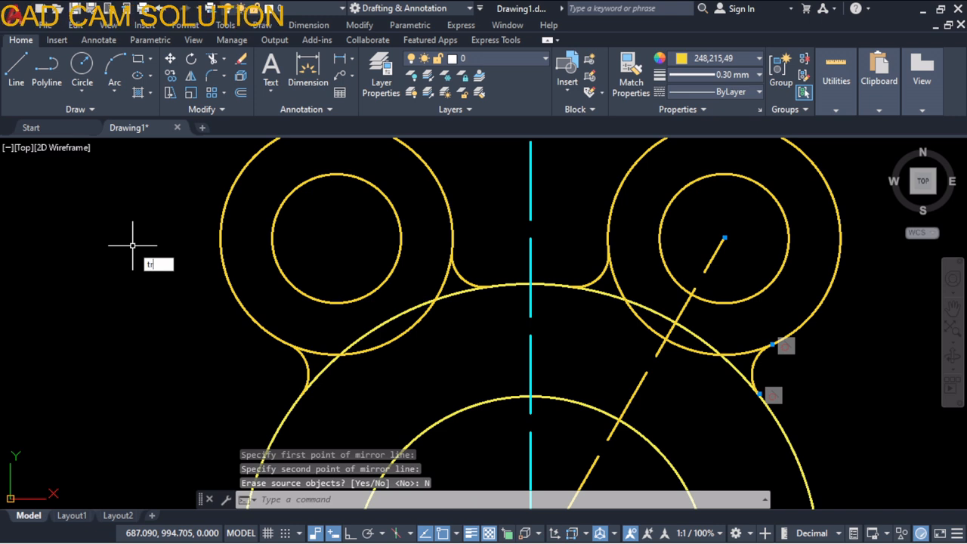
key("Return")
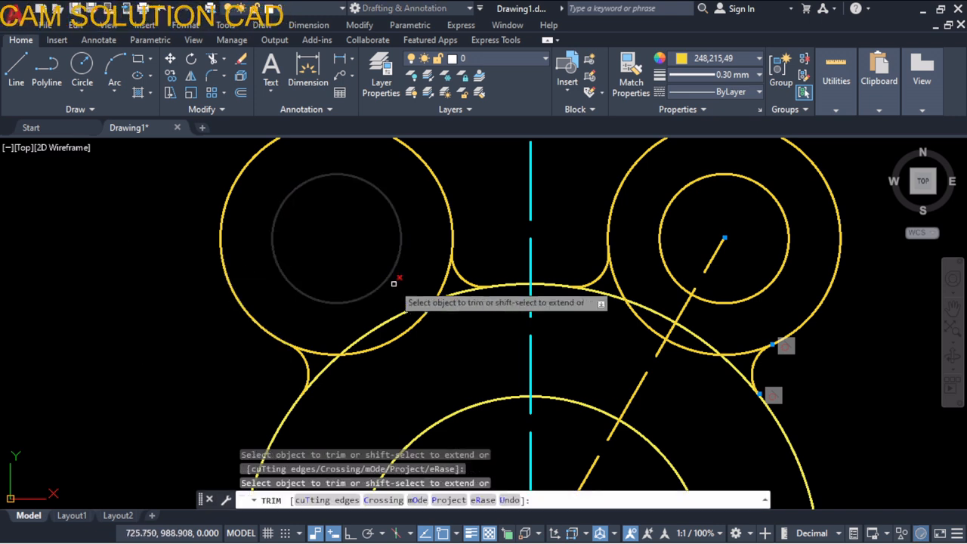
left_click(464, 279)
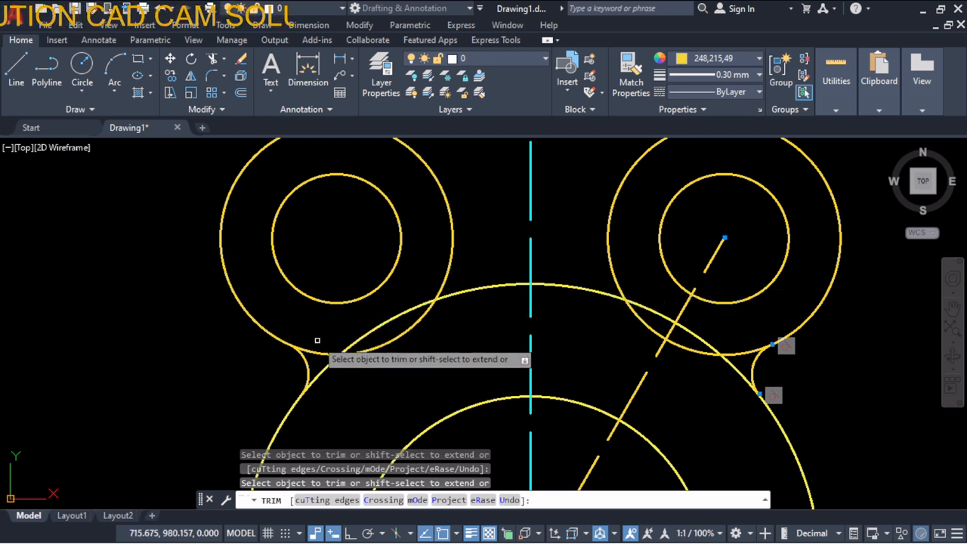
left_click(370, 340)
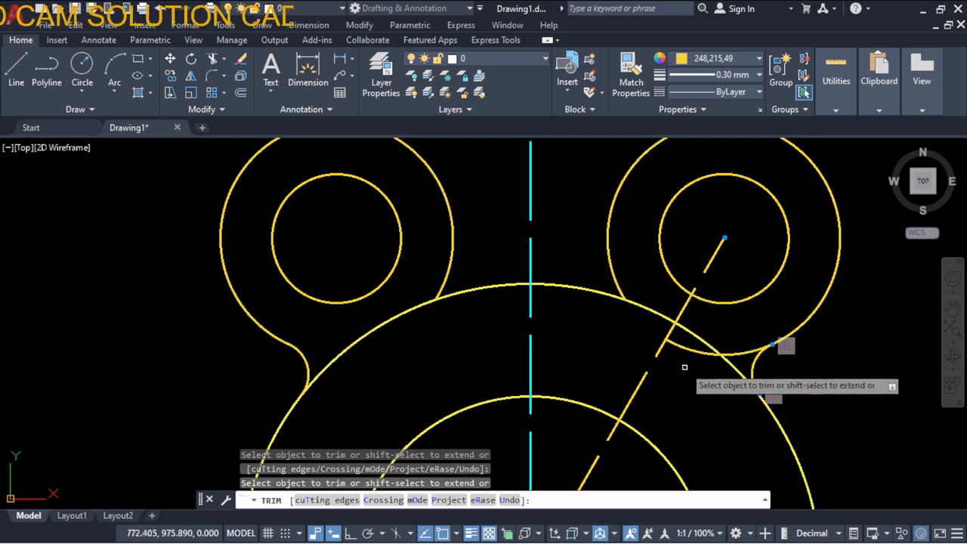
scroll(680, 370, "down", 2)
scroll(574, 332, "up", 1)
scroll(620, 355, "down", 1)
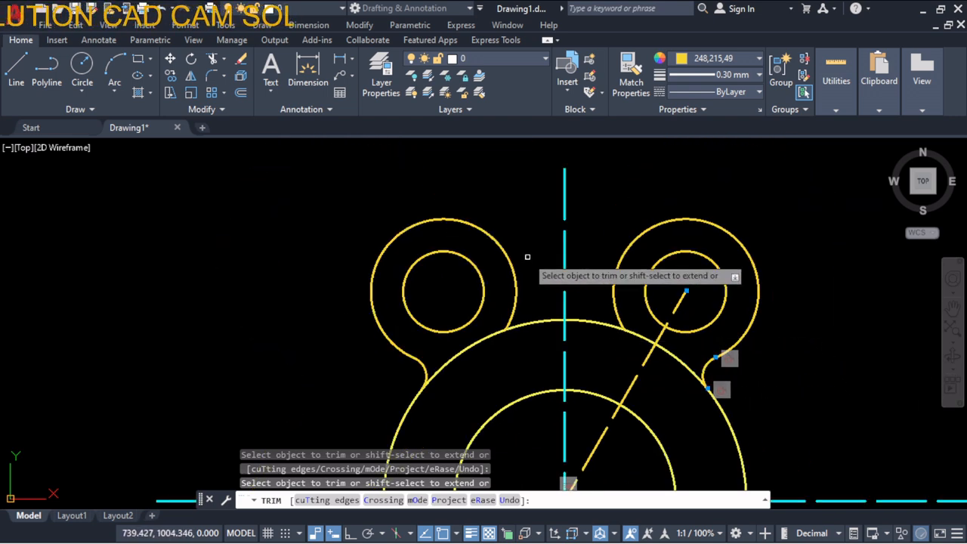
key("Escape")
Check page 8 of the PDF exercise and try to fillet the two radius 18 lug arcs together with radius 5
key("alt+Tab")
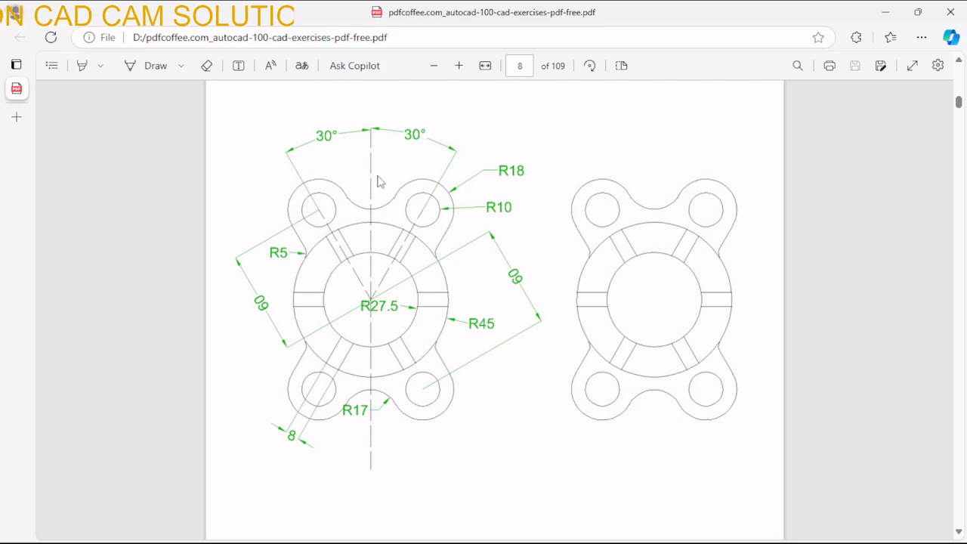
key("alt+Tab")
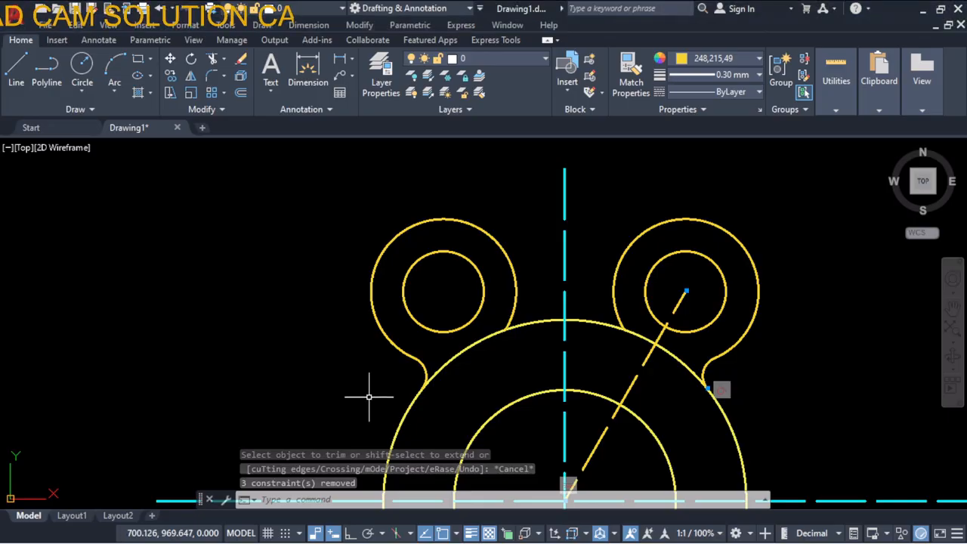
left_click(227, 78)
left_click(234, 99)
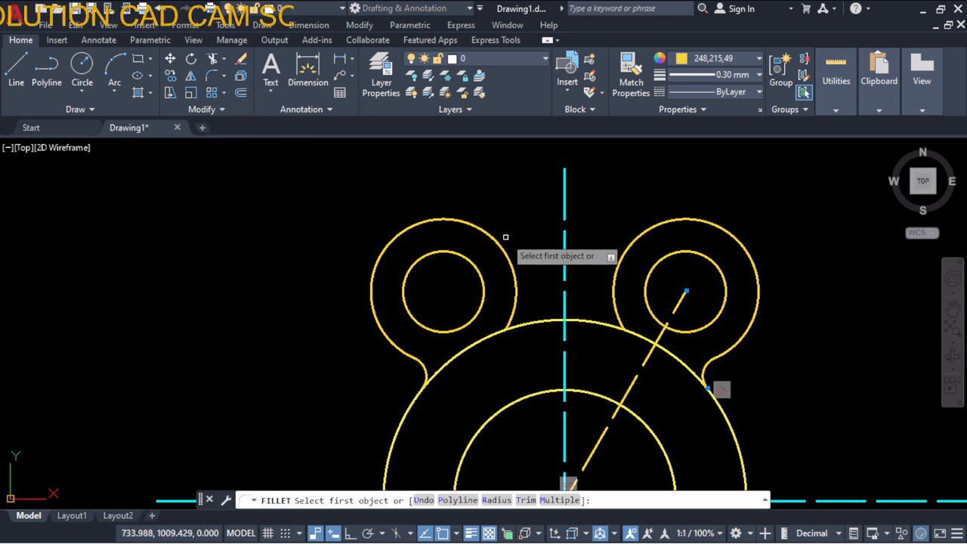
left_click(472, 225)
left_click(637, 238)
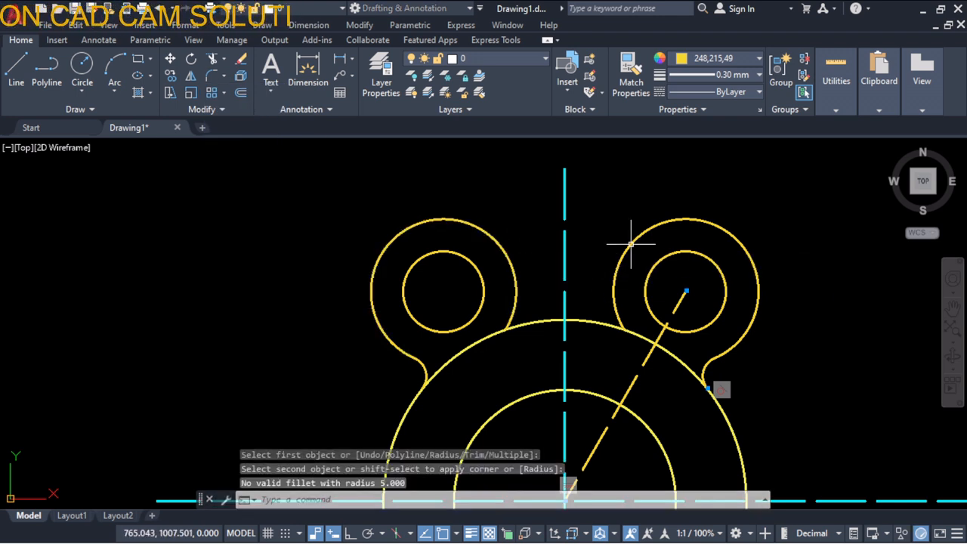
key("Escape")
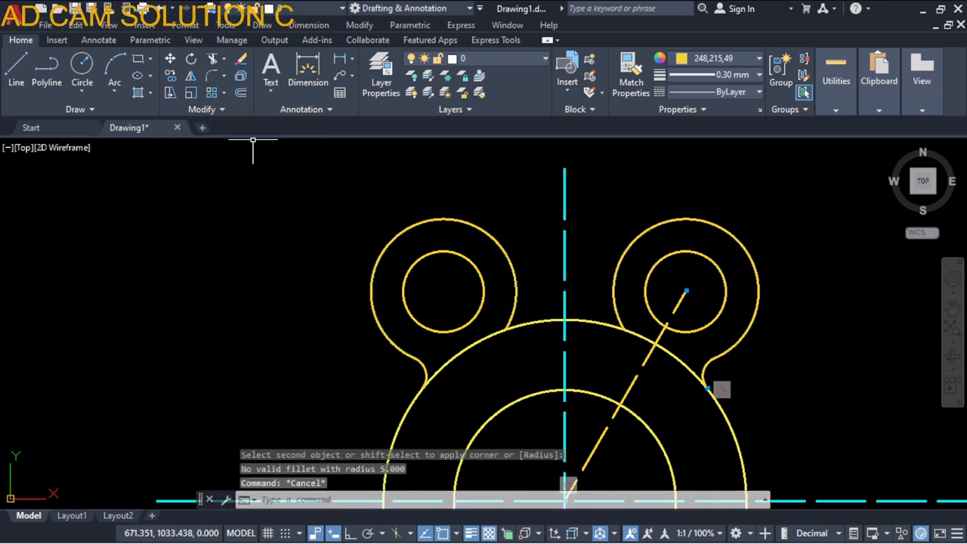
left_click(112, 97)
left_click(132, 115)
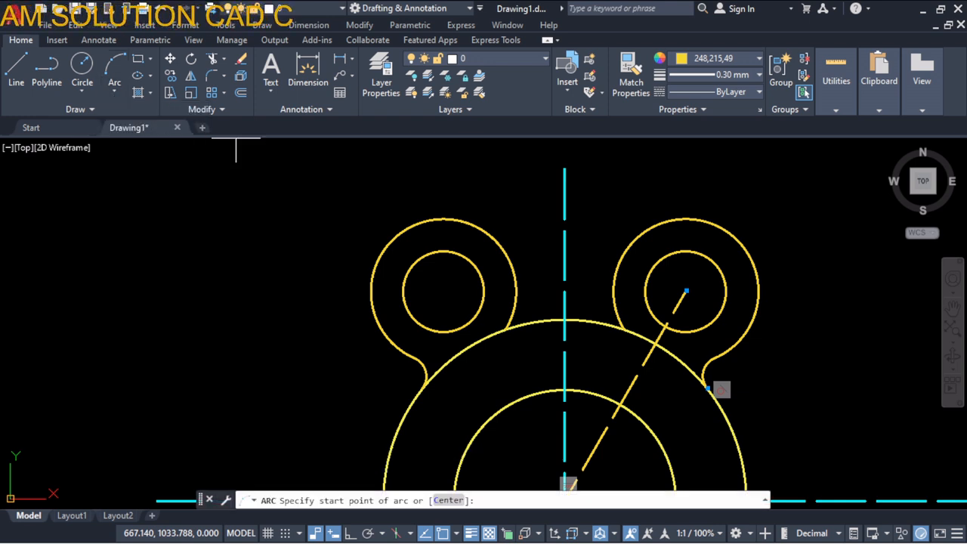
left_click(477, 225)
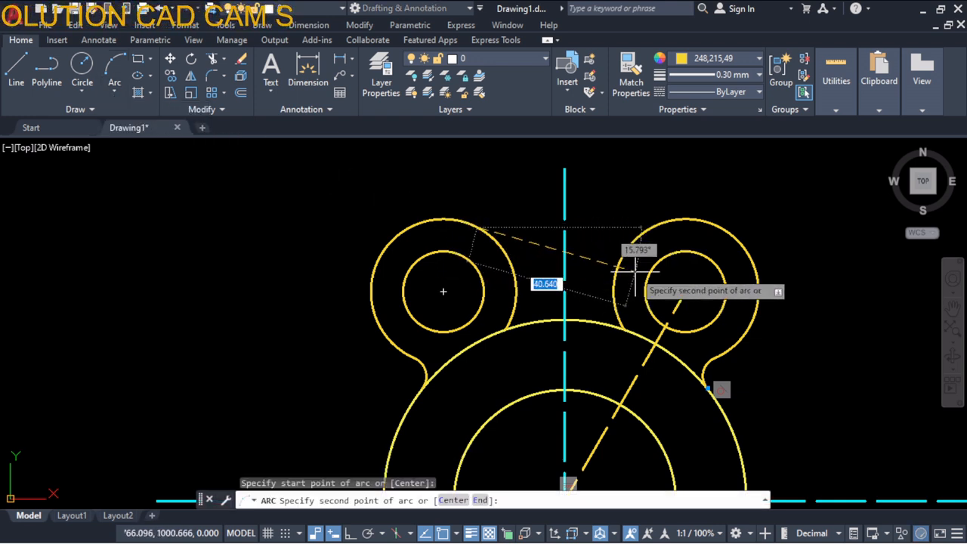
left_click(650, 217)
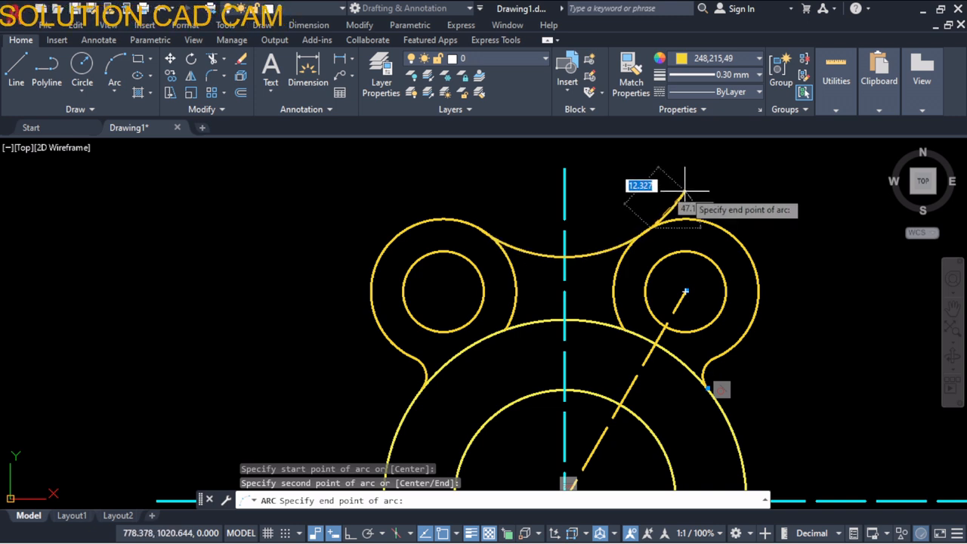
key("Escape")
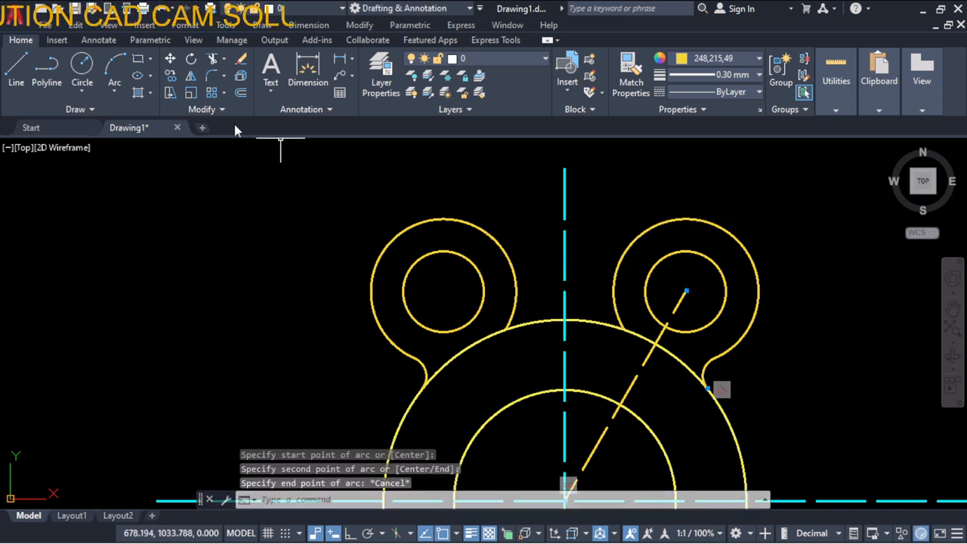
Draw a three-point arc dipping between the lugs, from the left lug's upper inner side across the right lug's upper inner side
left_click(116, 90)
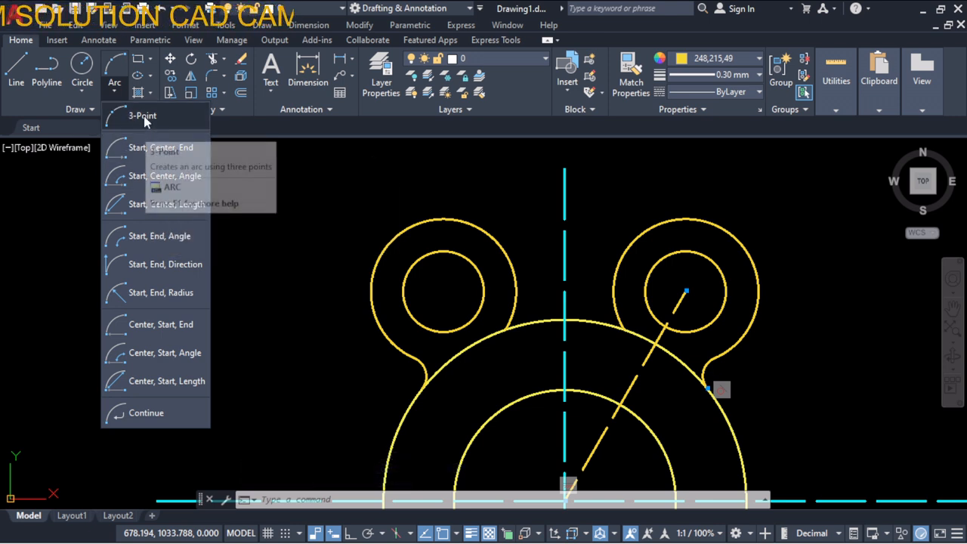
left_click(145, 119)
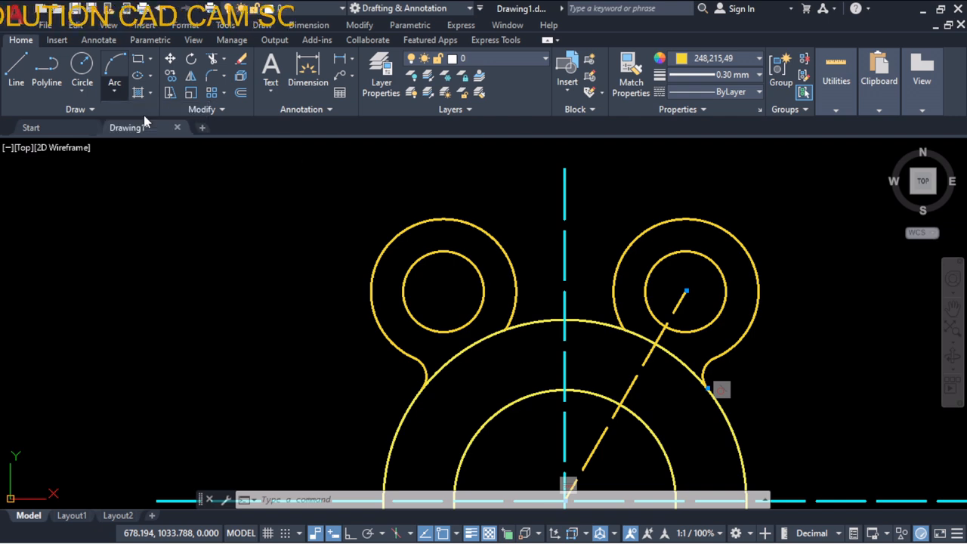
left_click(471, 224)
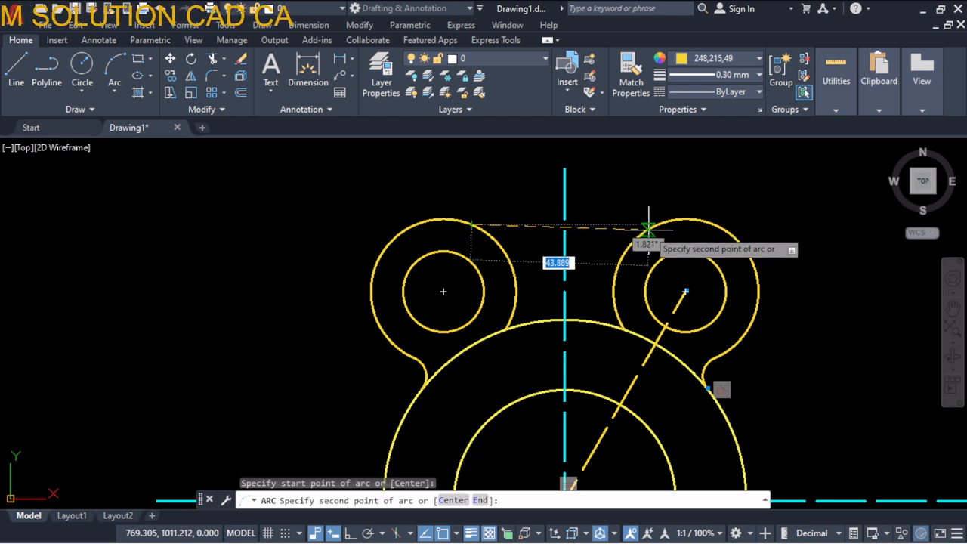
left_click(648, 225)
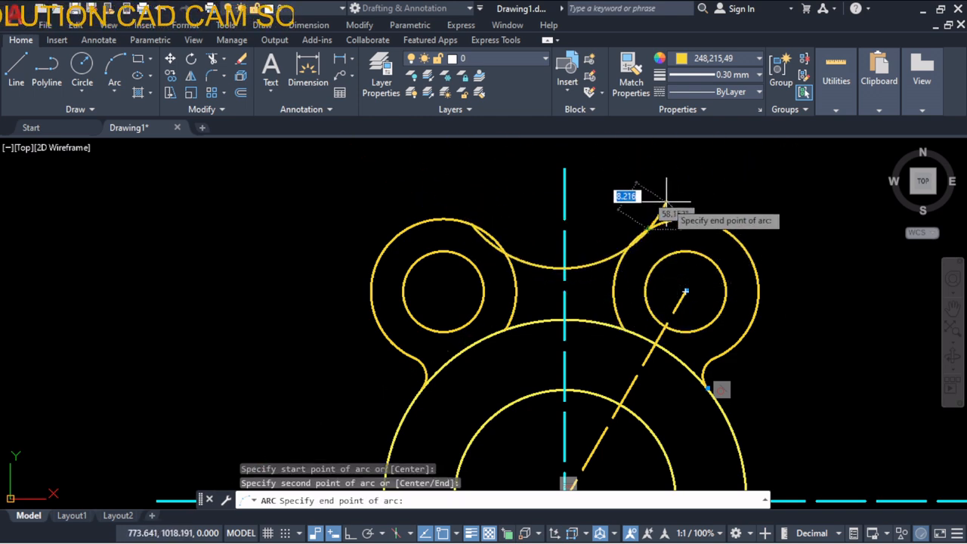
key("Escape")
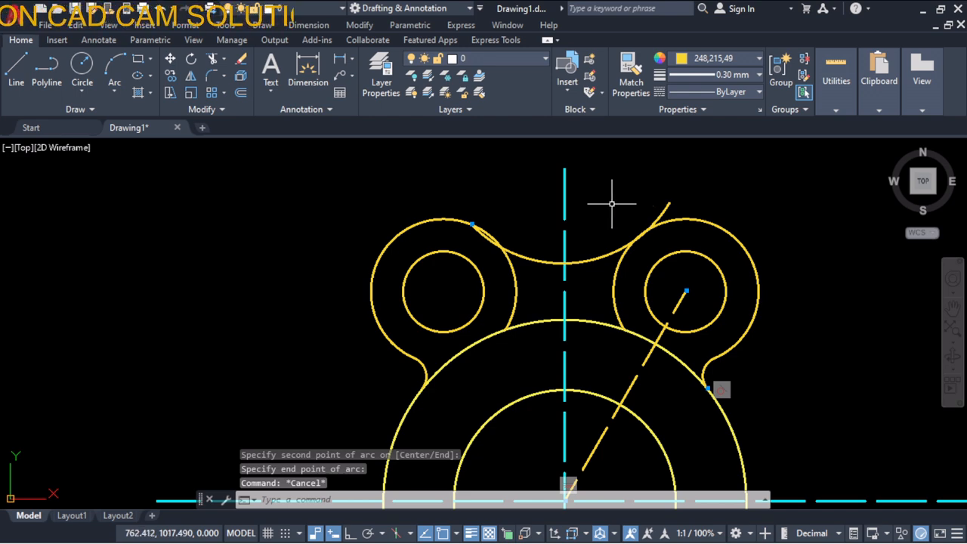
Apply a tangent constraint between the new connecting arc and the left lug's radius 18 arc
scroll(501, 239, "up", 6)
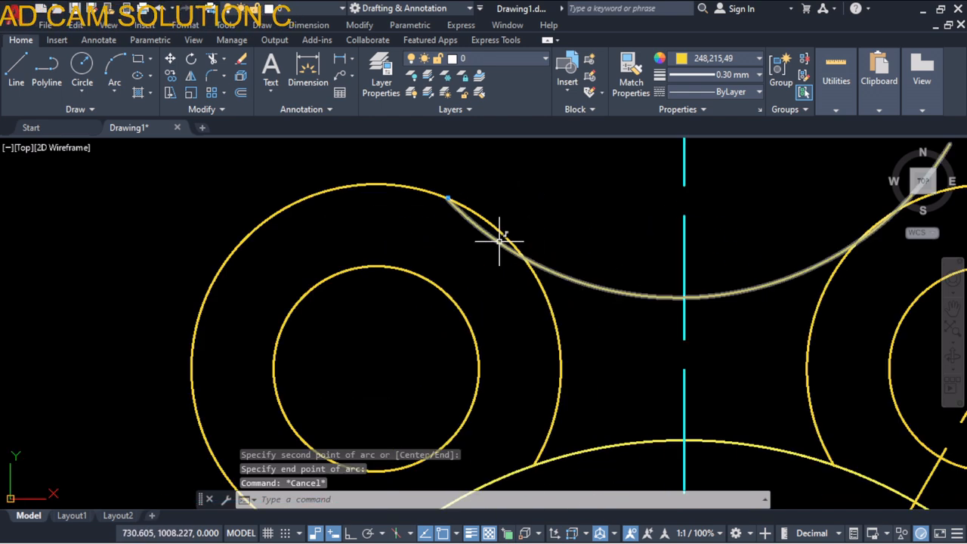
key("Escape")
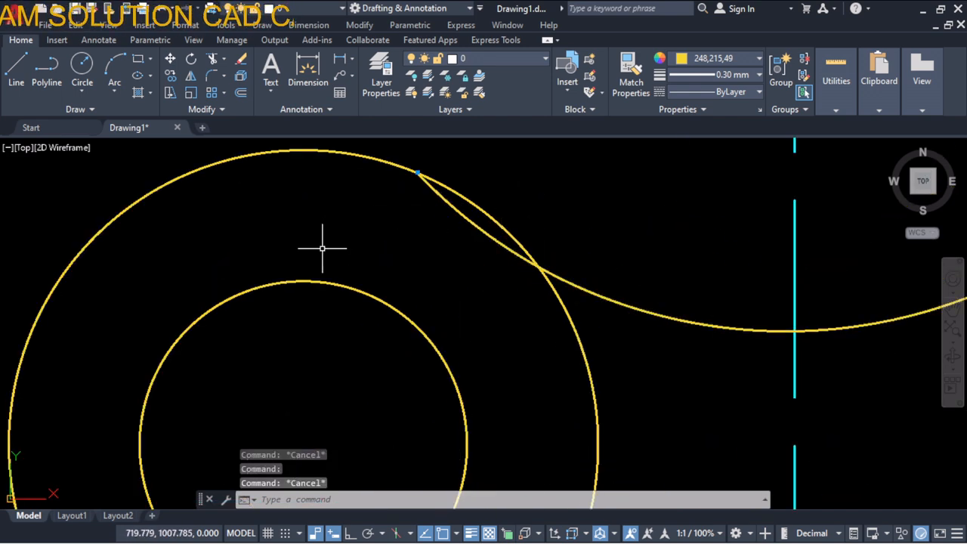
left_click(377, 280)
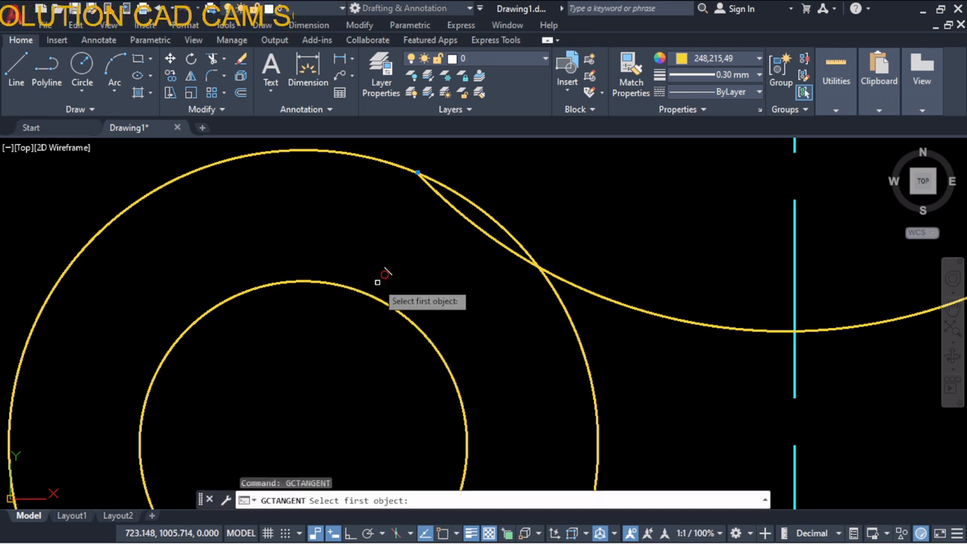
left_click(476, 213)
left_click(492, 214)
left_click(468, 235)
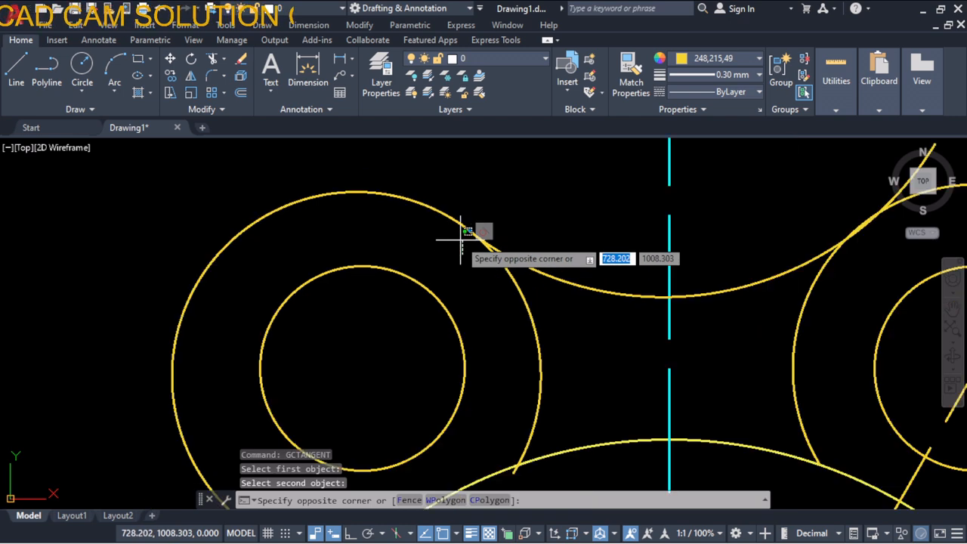
Undo the tangent constraint between the connecting arc and the left lug's radius 18 arc
scroll(468, 240, "down", 4)
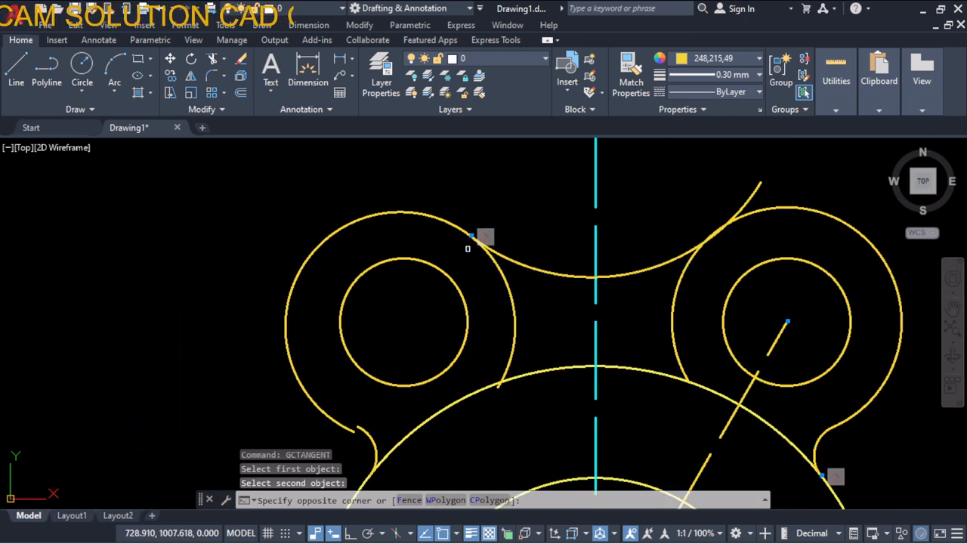
key("ctrl+z")
key("ctrl+z")
key("ctrl+z")
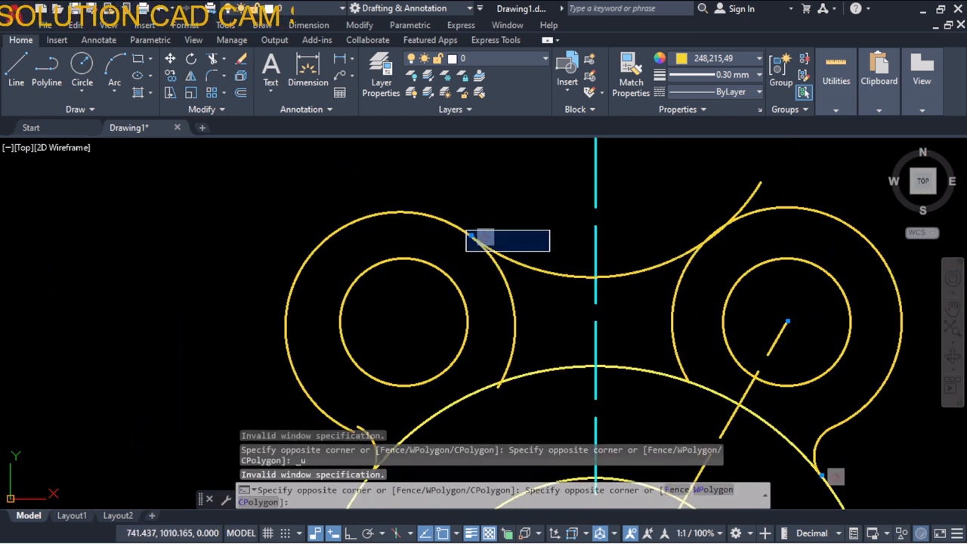
key("Escape")
key("ctrl+z")
key("ctrl+z")
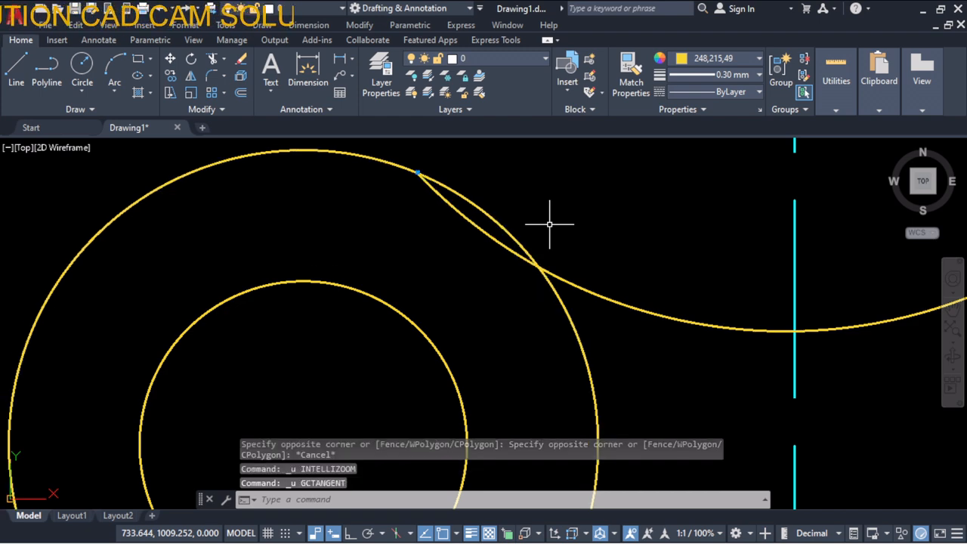
Delete the three-point connecting arc between the two lugs
scroll(549, 225, "down", 3)
scroll(557, 219, "up", 1)
scroll(579, 222, "down", 3)
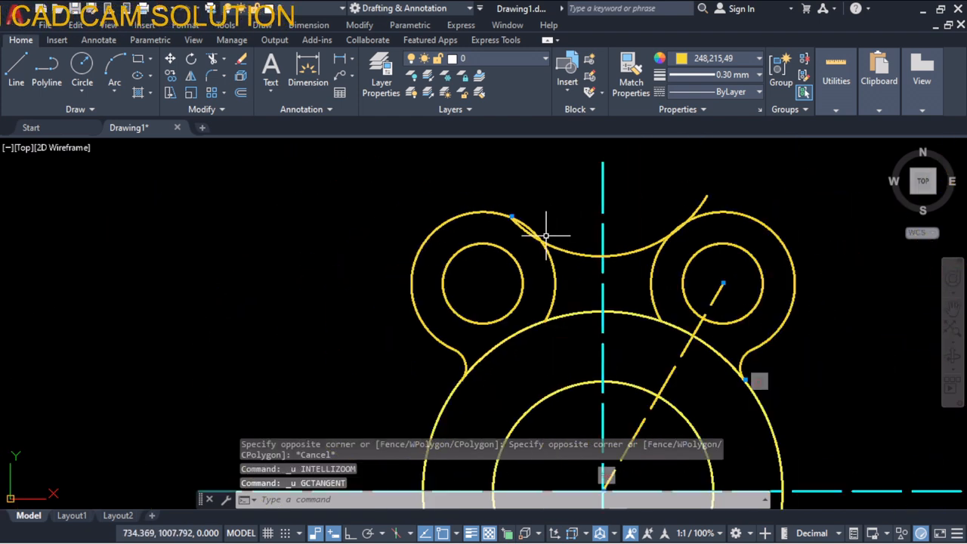
key("Escape")
left_click(628, 250)
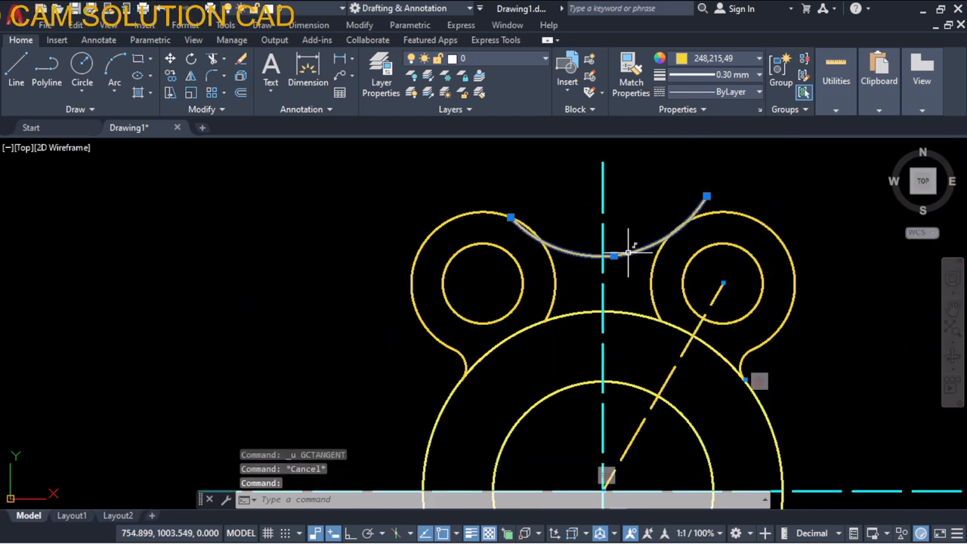
key("Delete")
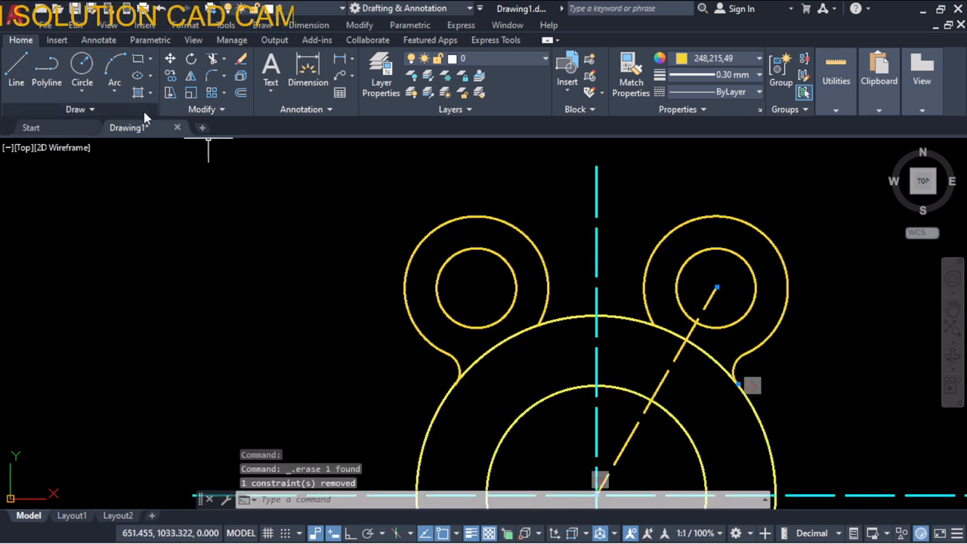
left_click(115, 92)
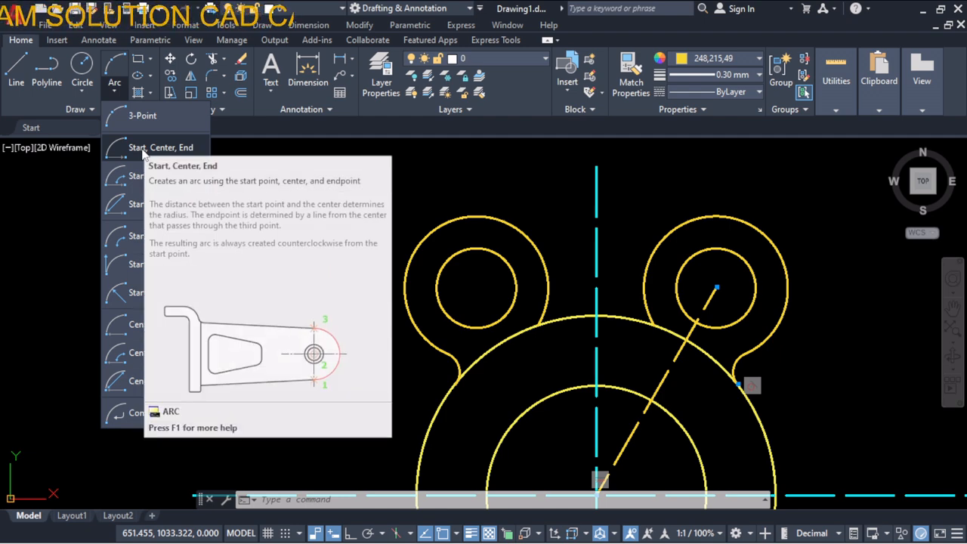
left_click(143, 149)
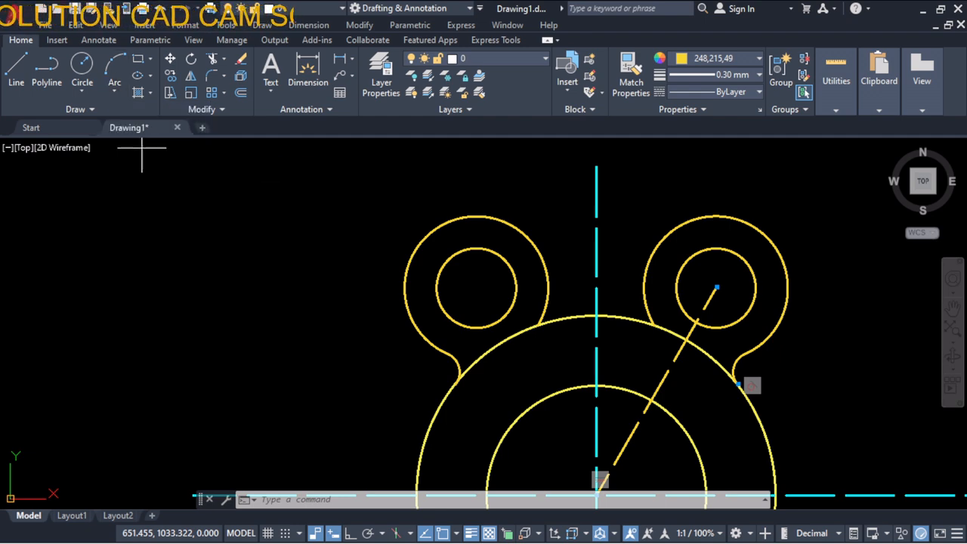
left_click(502, 221)
left_click(597, 267)
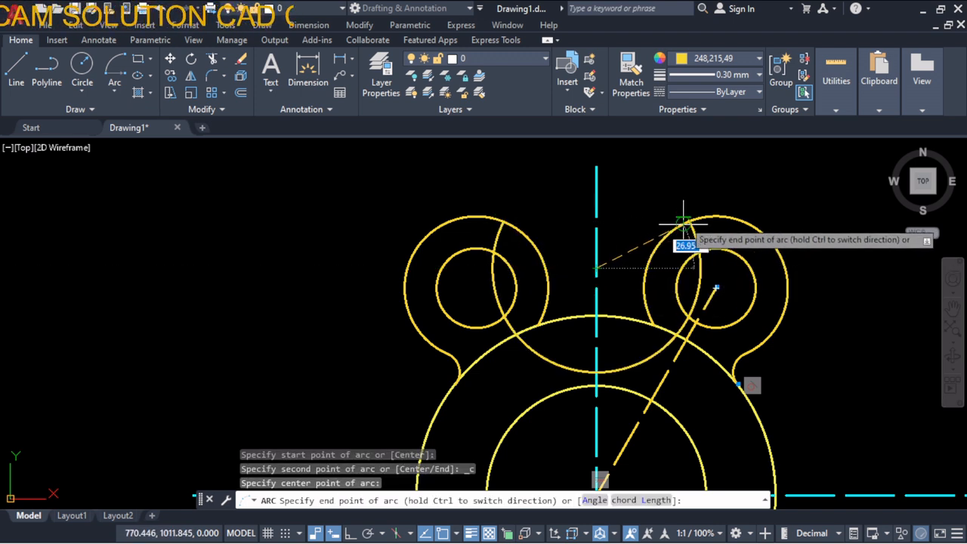
key("Escape")
Draw a start-end-radius arc between the lugs' upper inner sides, trying the PDF's radius 17 and picking a radius of about 33.87
left_click(116, 89)
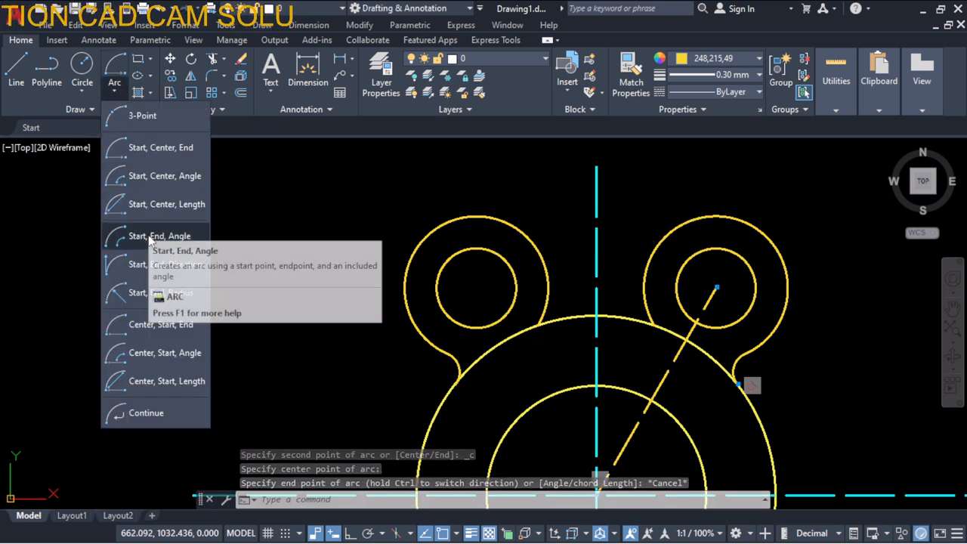
left_click(133, 290)
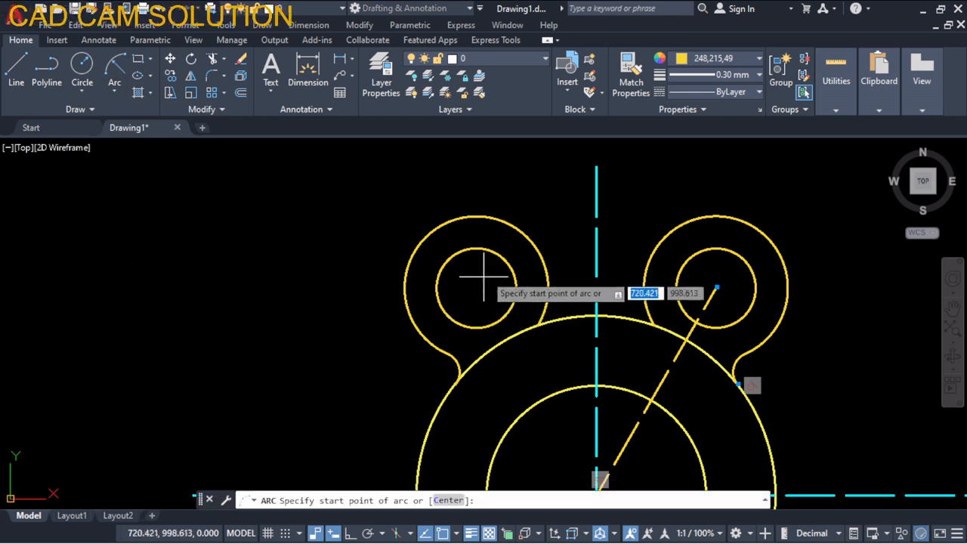
left_click(507, 225)
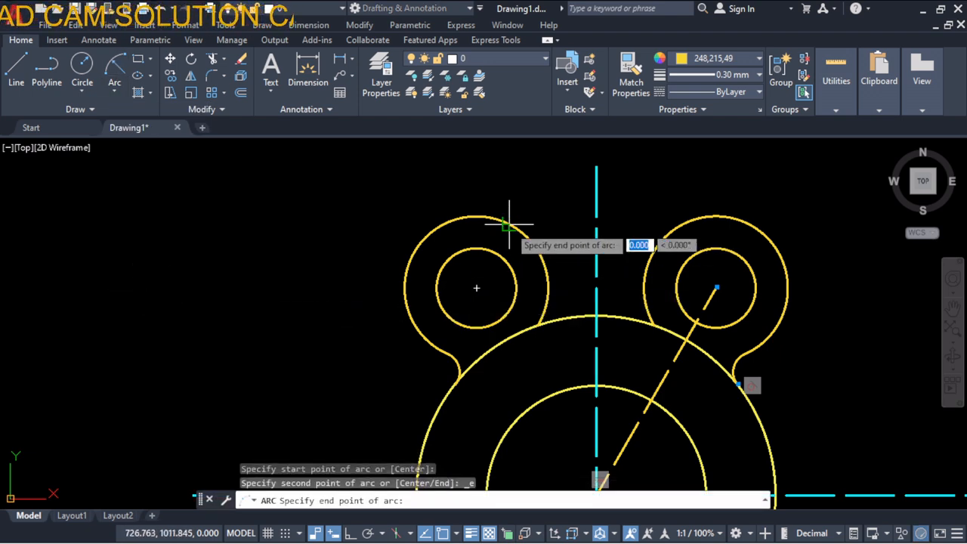
left_click(687, 222)
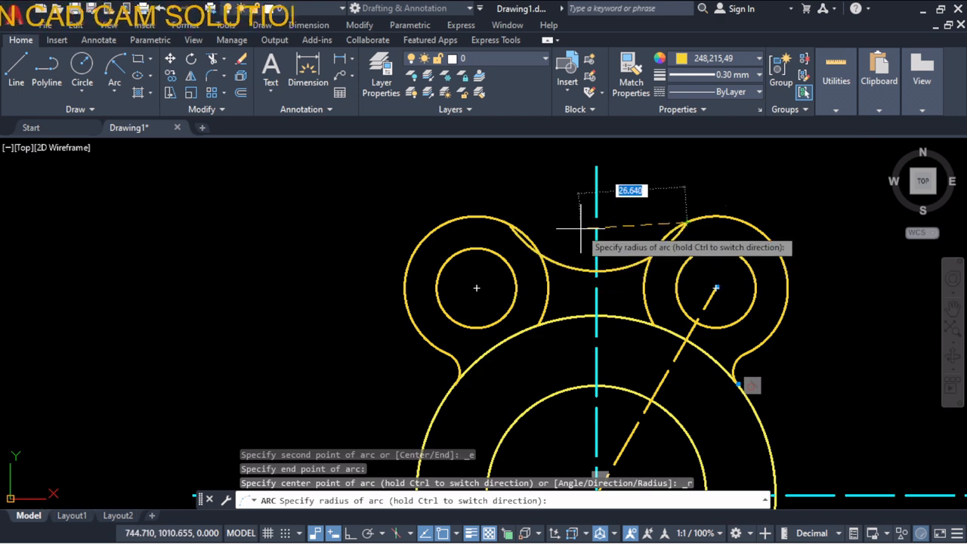
key("alt+Tab")
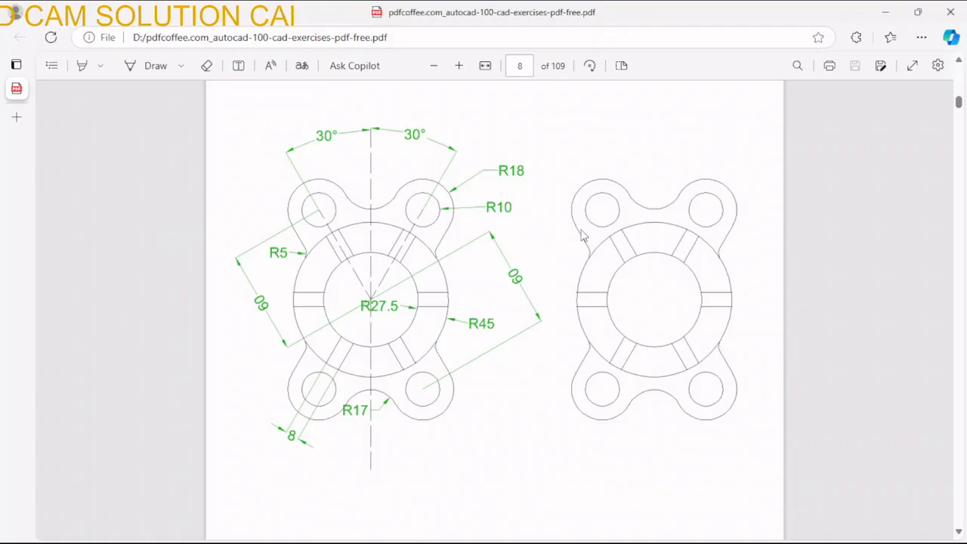
key("alt+Tab")
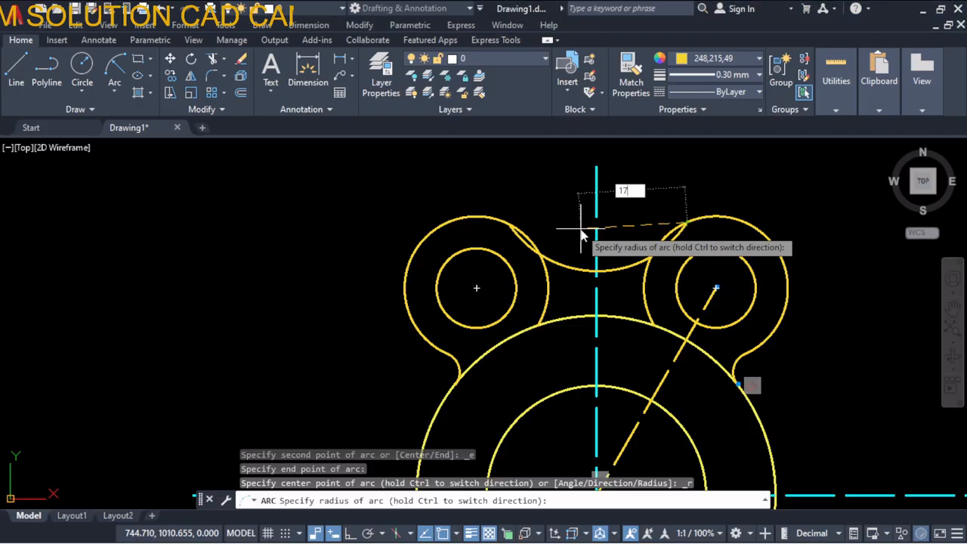
key("Return")
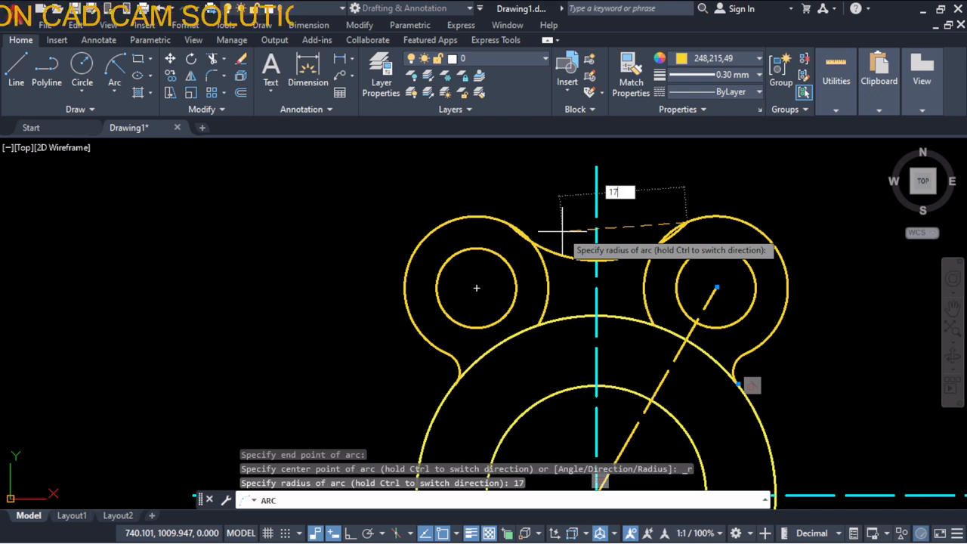
key("Return")
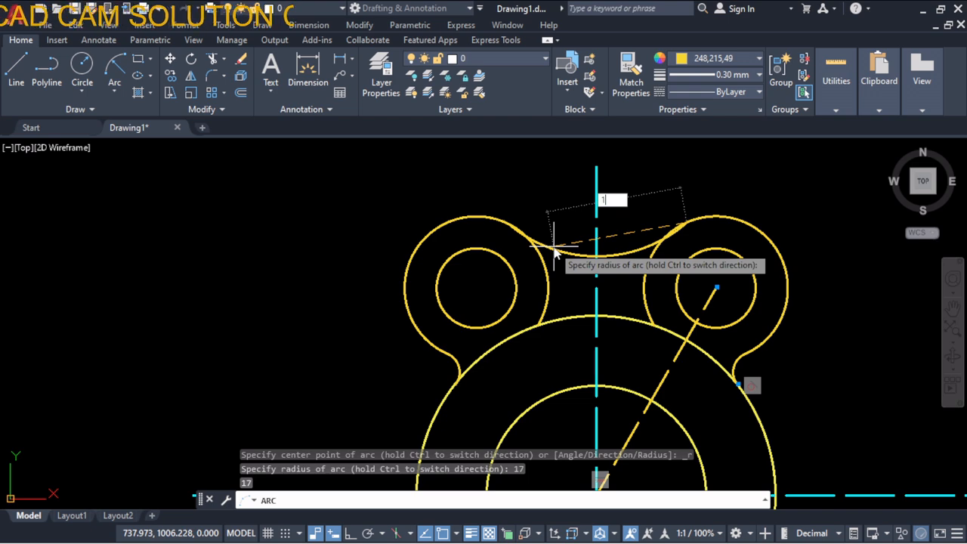
key("Return")
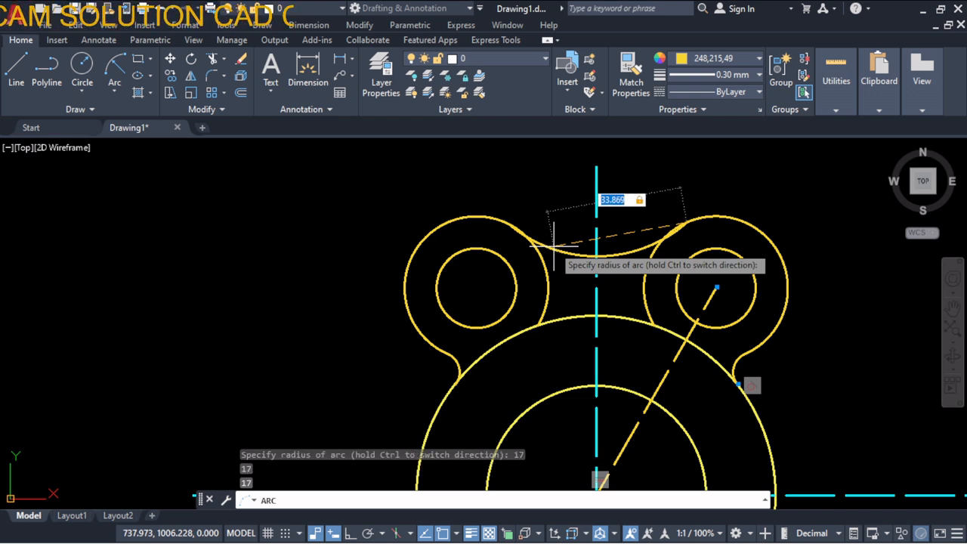
left_click(554, 245)
scroll(621, 225, "up", 5)
scroll(611, 223, "down", 4)
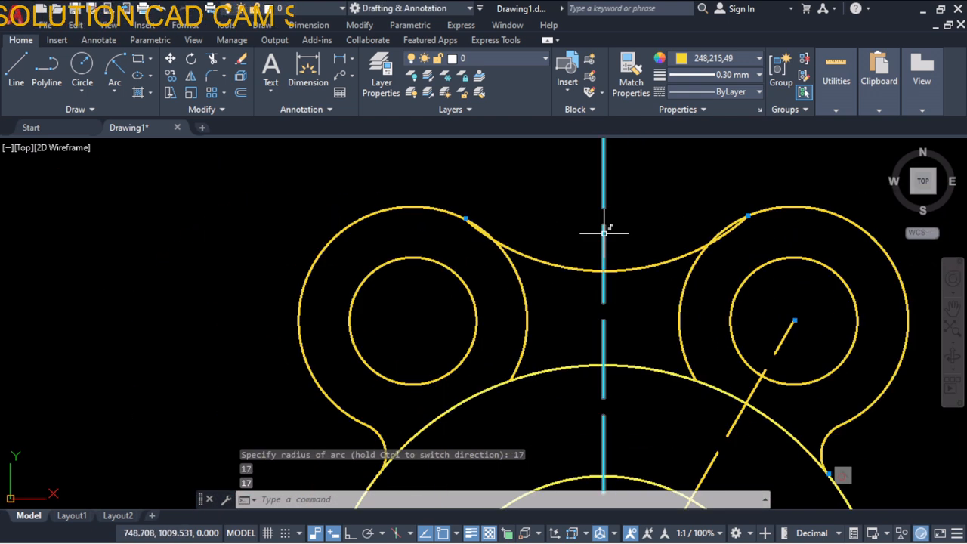
key("Escape")
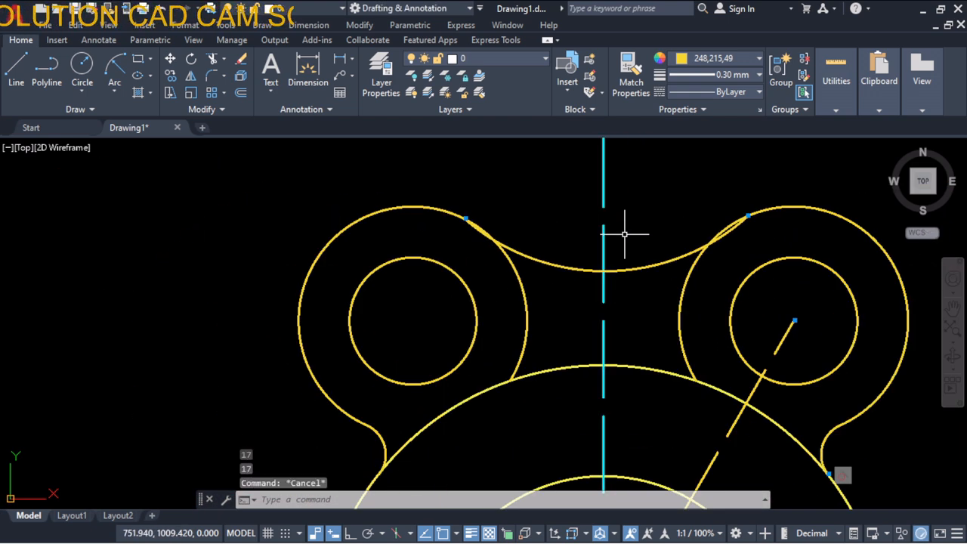
Dimension the radius of the connecting arc between the lugs
left_click(301, 82)
left_click(557, 262)
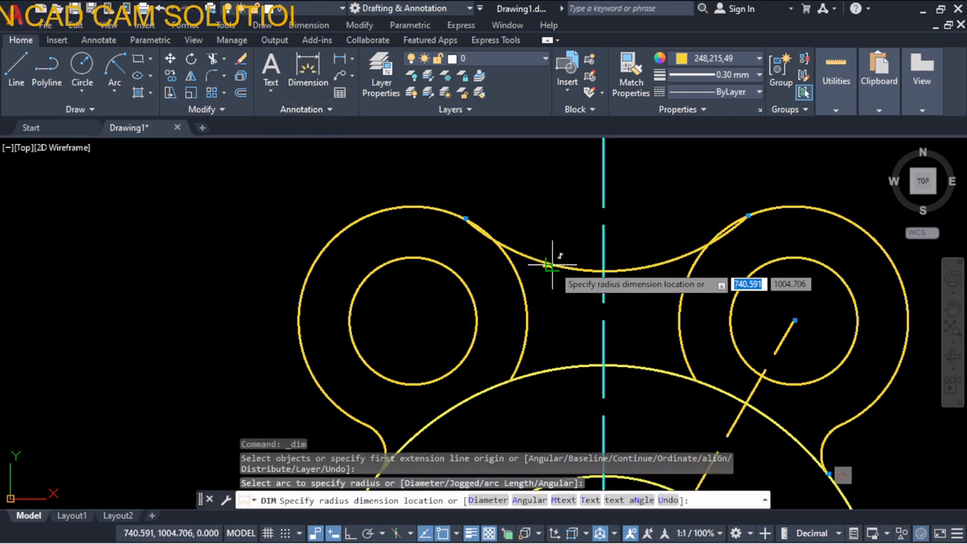
left_click(570, 196)
scroll(572, 161, "up", 5)
scroll(572, 216, "down", 4)
scroll(575, 223, "up", 4)
key("Escape")
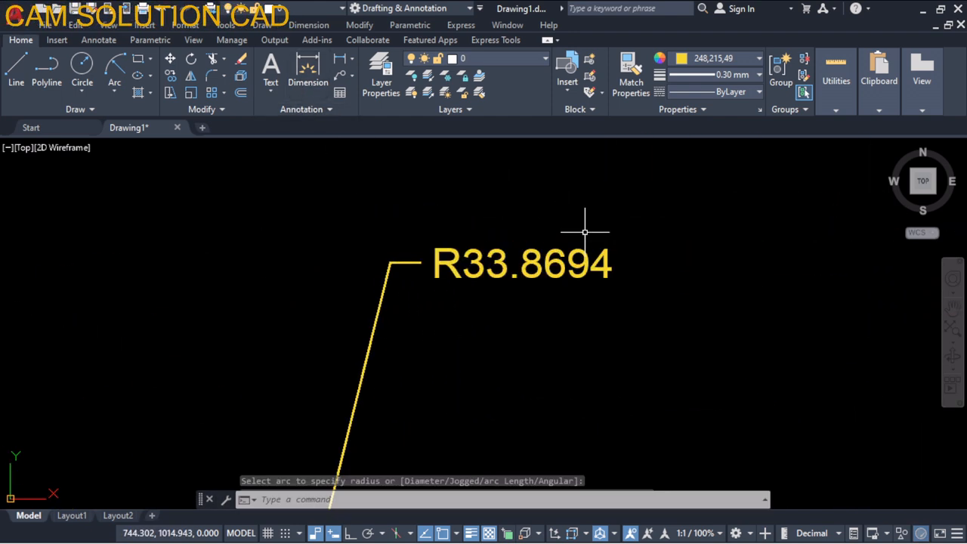
double_click(575, 257)
left_click(730, 212)
scroll(725, 213, "down", 4)
scroll(561, 239, "up", 4)
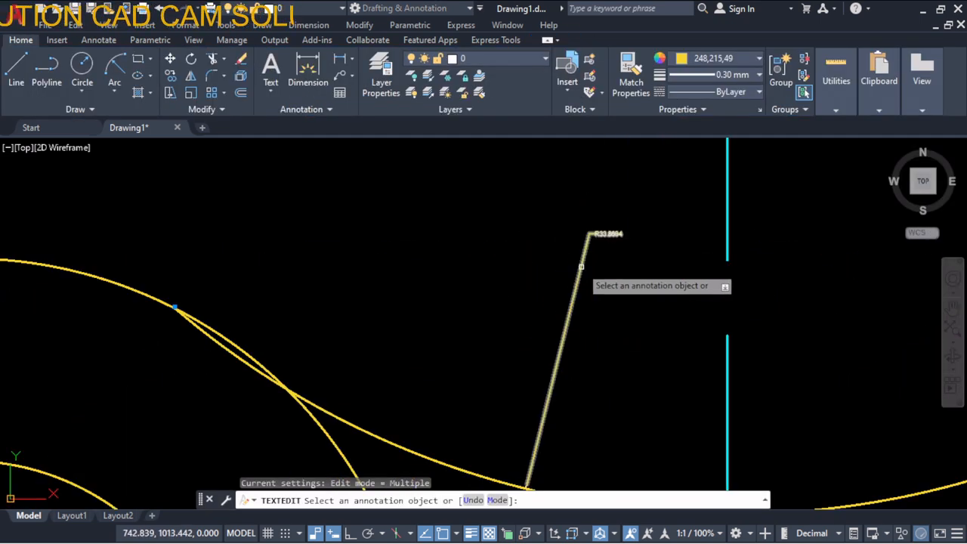
left_click(580, 269)
key("Delete")
left_click(517, 264)
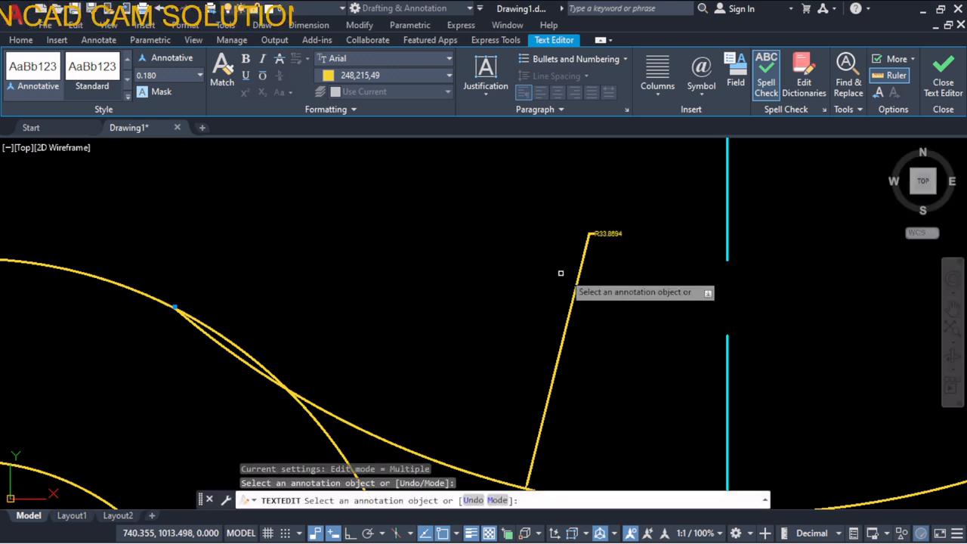
key("Escape")
Delete the radius dimension and the connecting arc between the lugs
left_click(577, 284)
key("Delete")
scroll(482, 282, "down", 3)
left_click(503, 352)
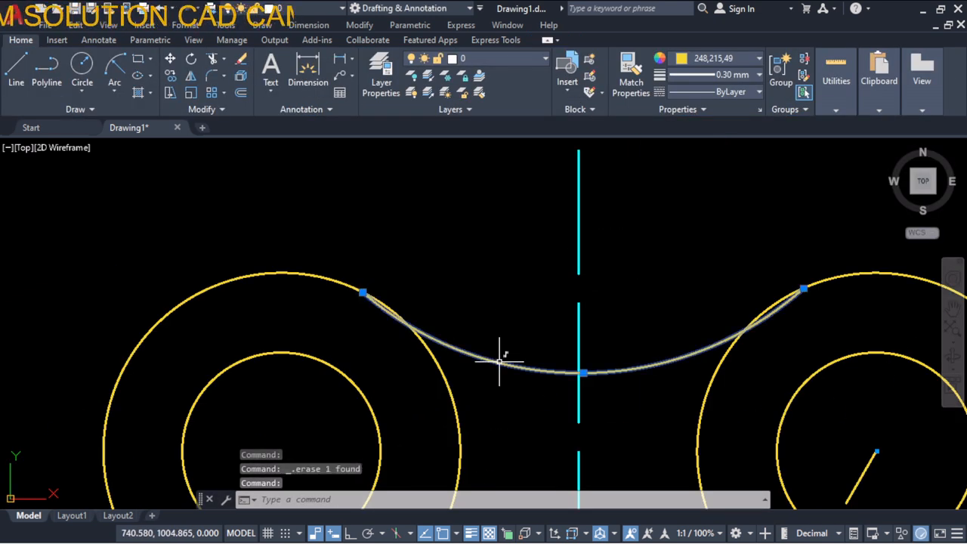
key("Delete")
Try a start-end-radius arc of radius 17 between the lugs' upper inner sides and erase the resulting arc
left_click(116, 92)
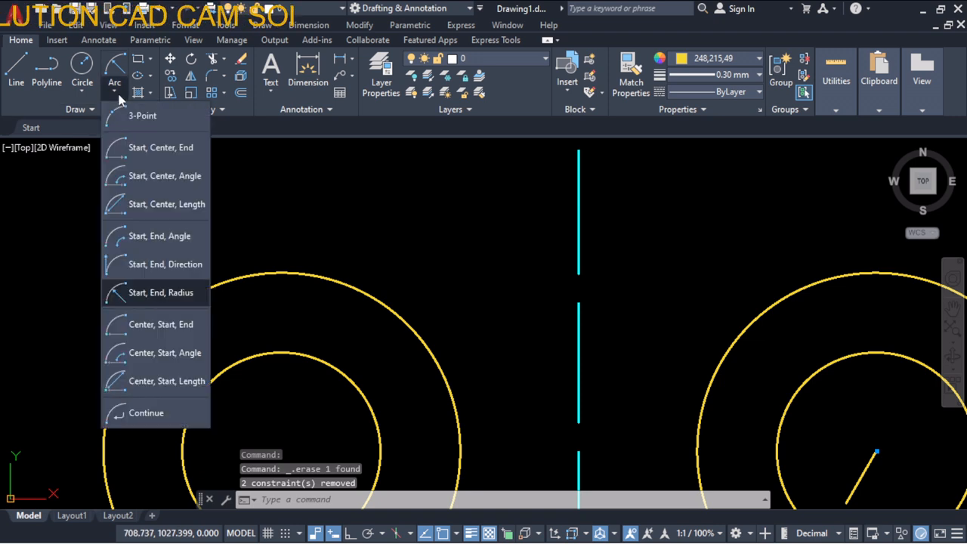
left_click(363, 281)
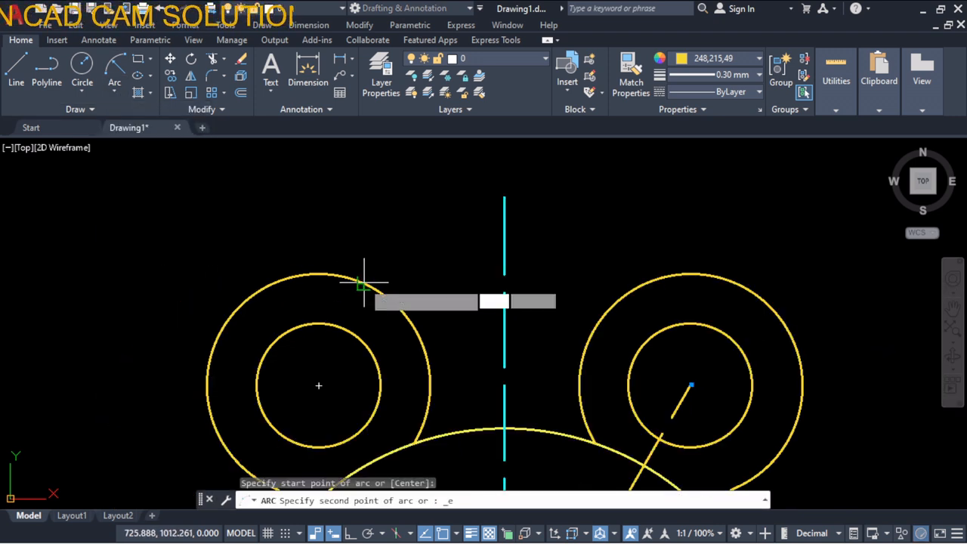
left_click(630, 287)
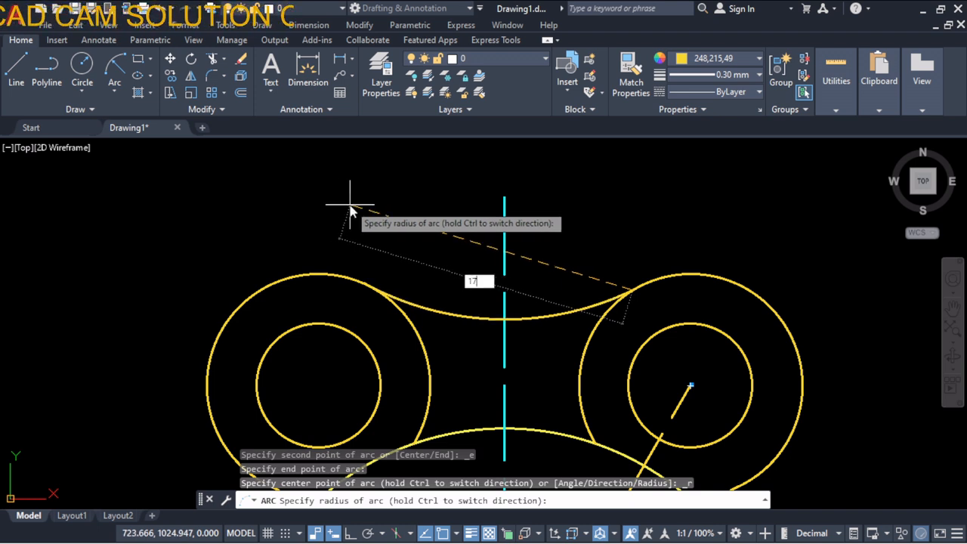
key("Return")
scroll(547, 269, "up", 3)
scroll(540, 277, "down", 4)
scroll(549, 292, "up", 3)
scroll(547, 292, "down", 4)
scroll(578, 287, "up", 3)
left_click(505, 303)
key("Delete")
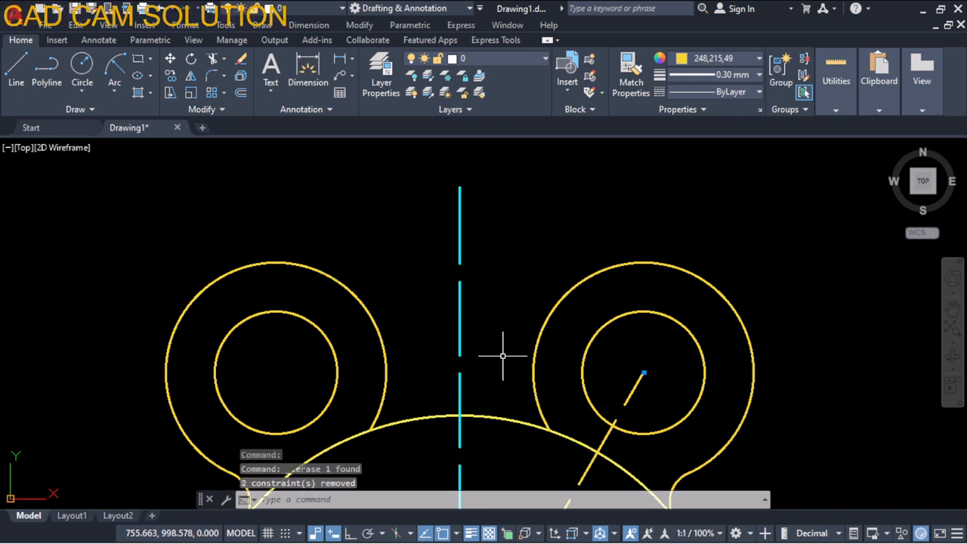
scroll(491, 332, "down", 4)
scroll(472, 280, "up", 3)
scroll(476, 273, "down", 2)
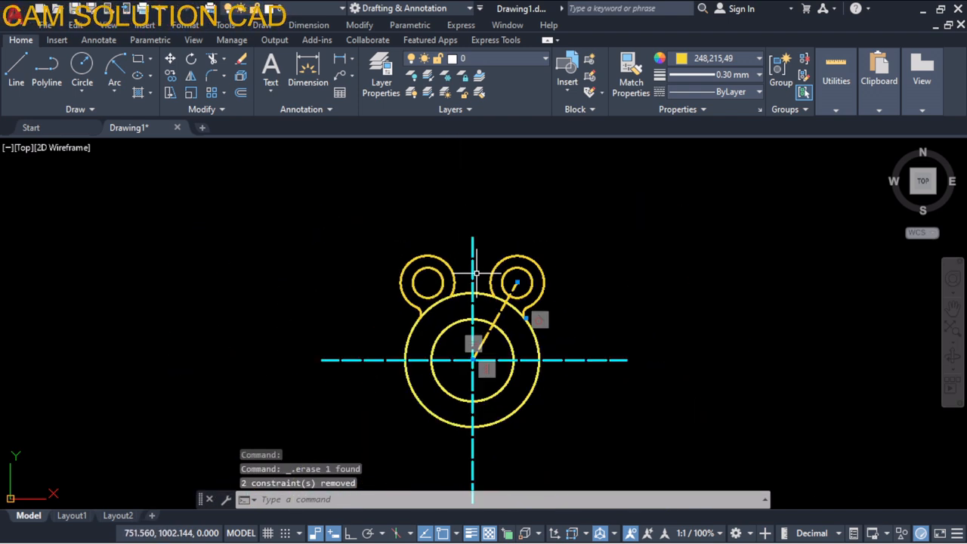
scroll(395, 216, "down", 2)
scroll(411, 215, "up", 2)
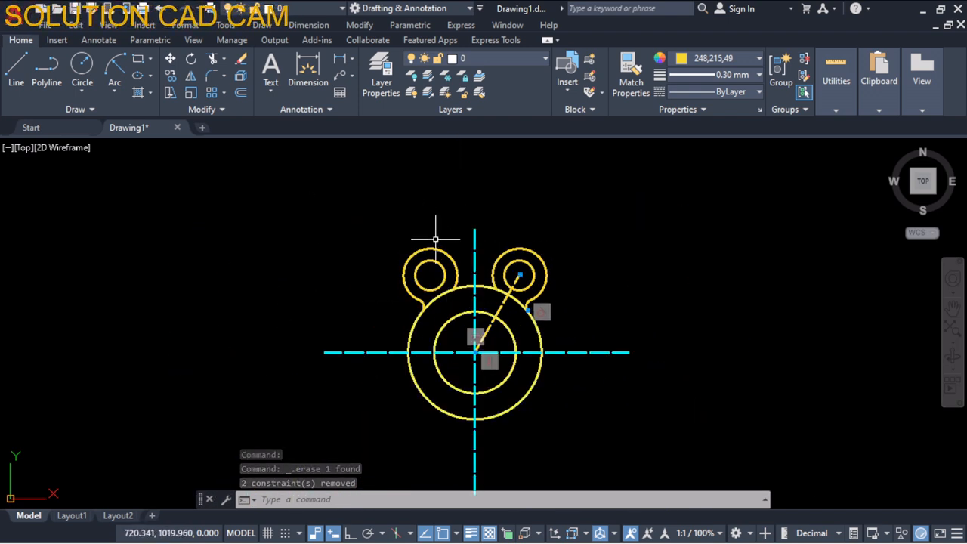
scroll(431, 239, "up", 4)
left_click(114, 91)
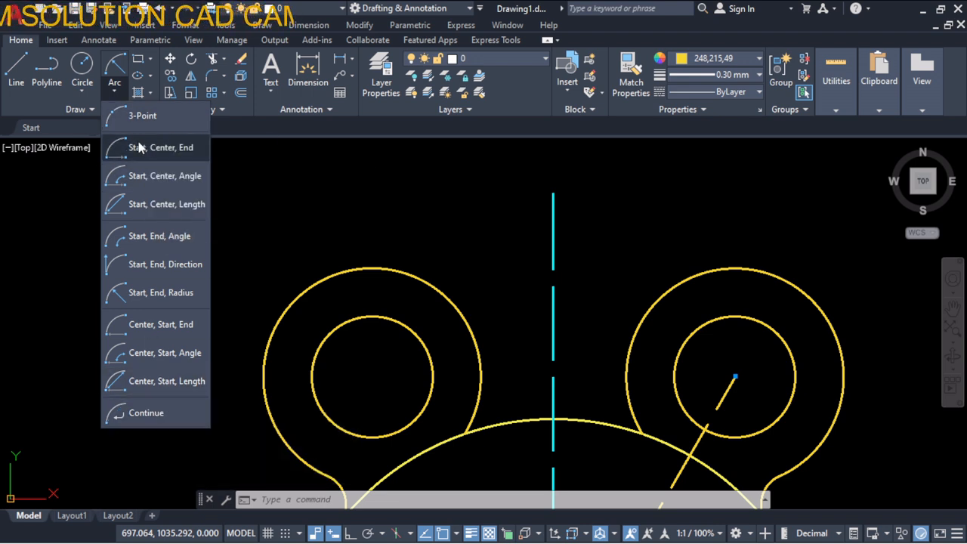
left_click(246, 143)
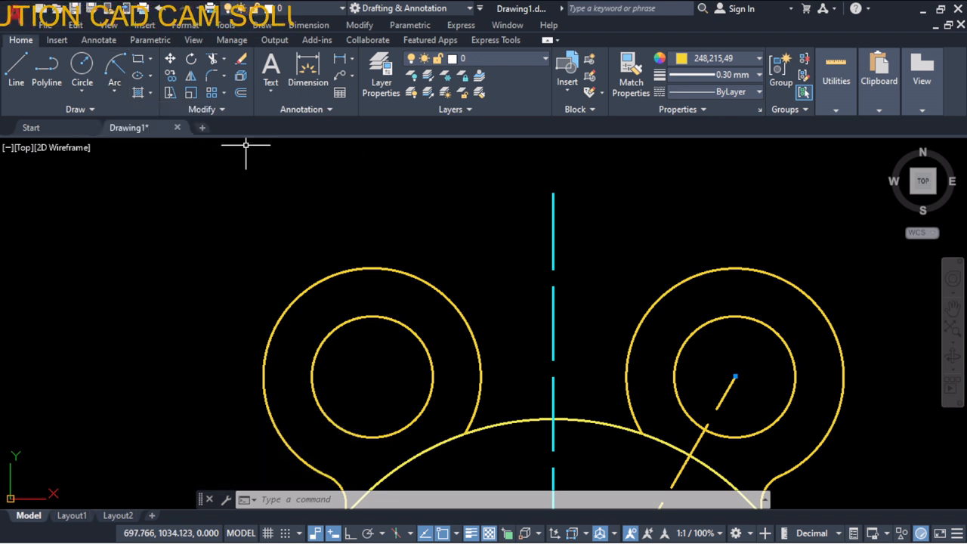
Fillet the outer arcs of the two upper lugs with radius 17 to join them across the vertical centerline
left_click(229, 76)
left_click(235, 99)
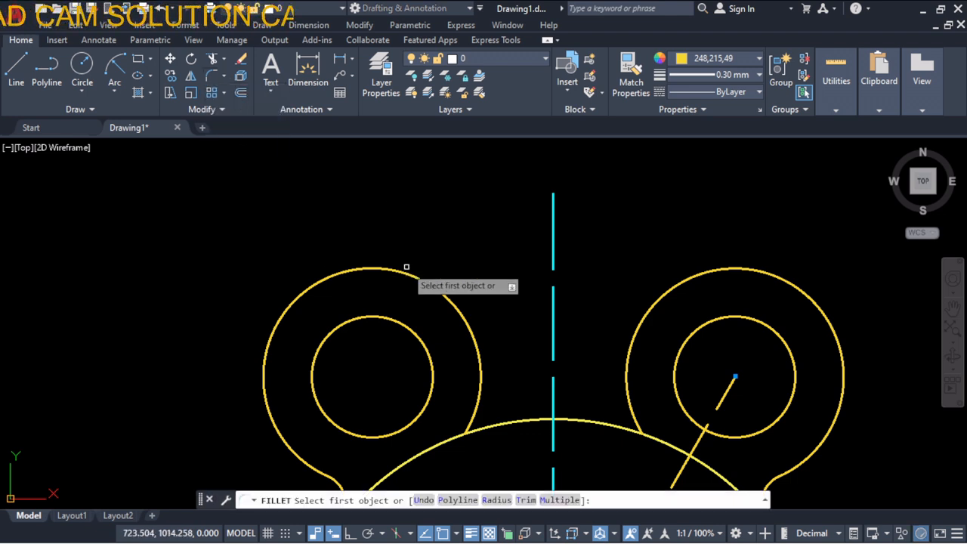
left_click(433, 289)
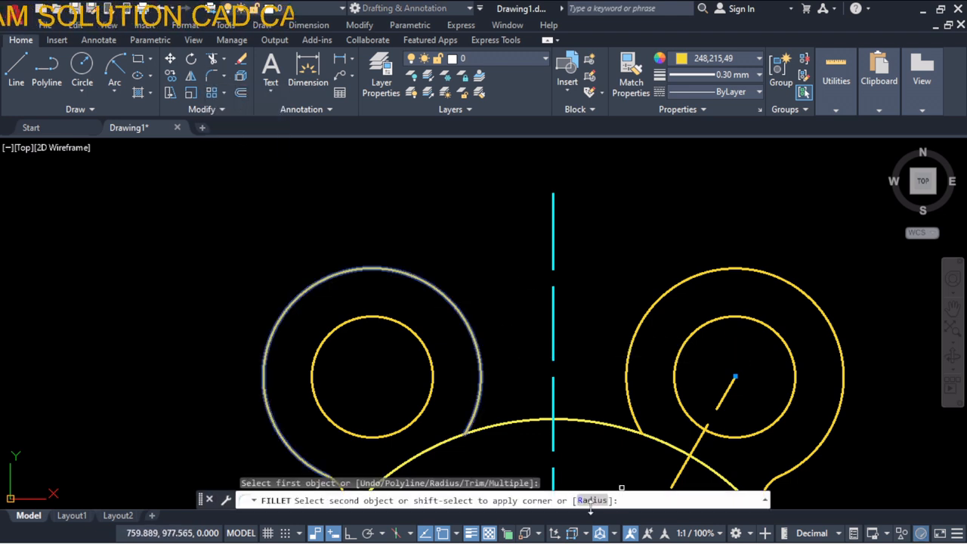
left_click(592, 501)
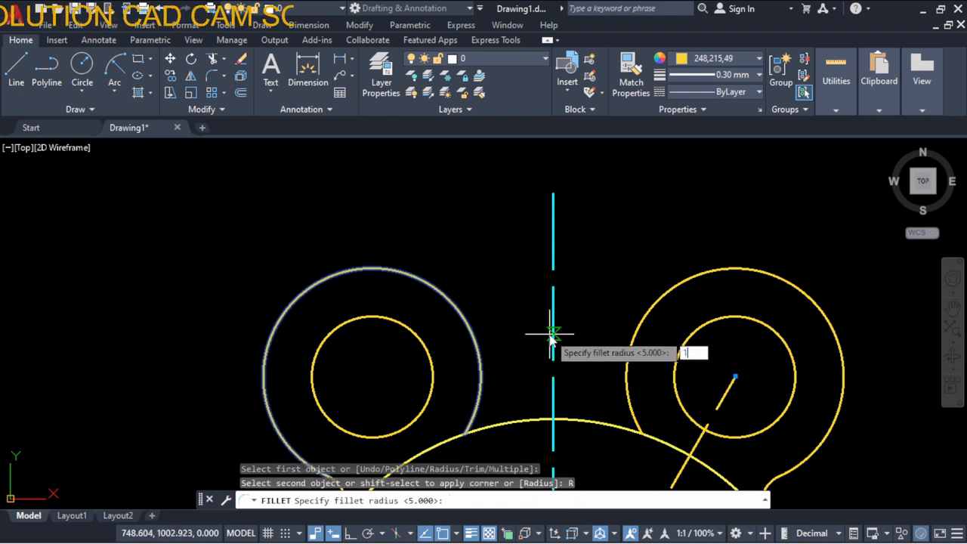
type("17")
key("Return")
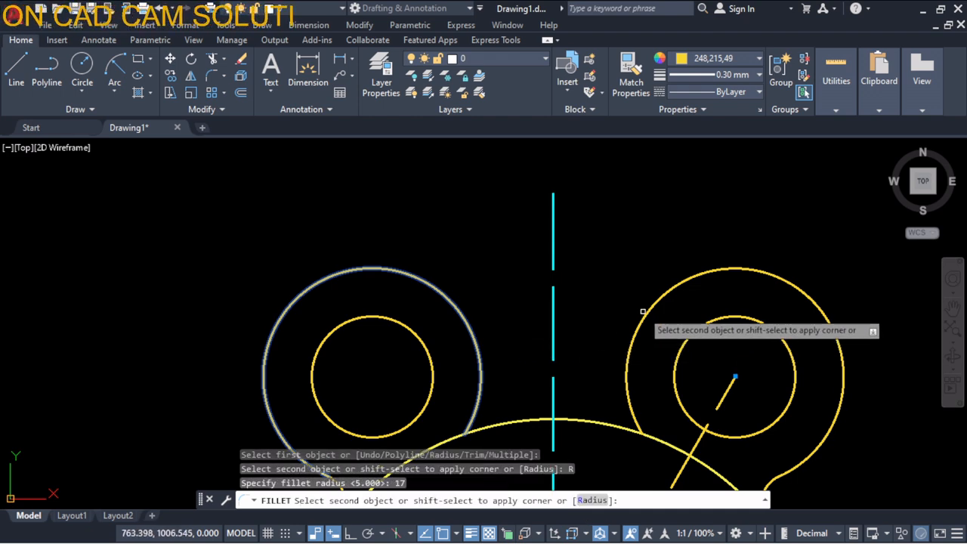
left_click(646, 325)
scroll(608, 257, "up", 2)
scroll(605, 280, "down", 5)
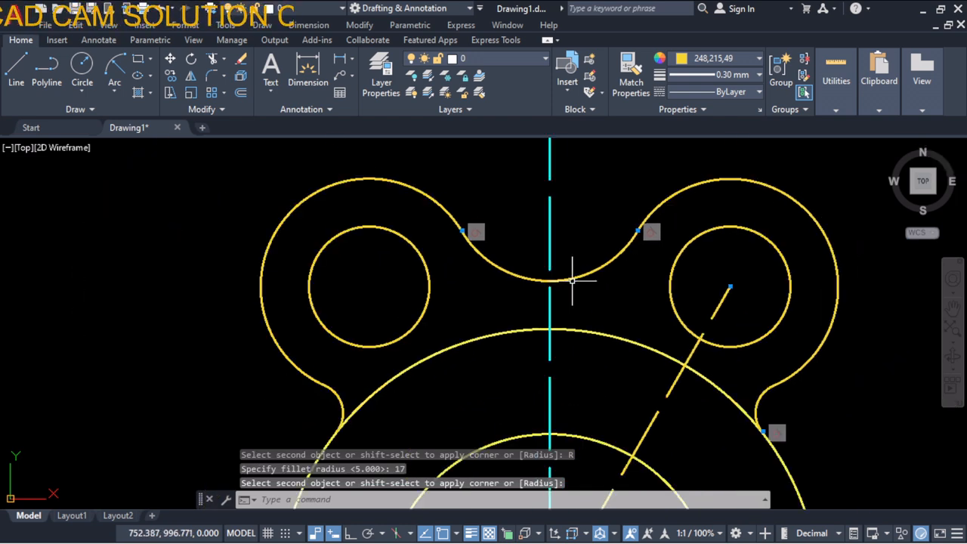
scroll(568, 281, "down", 2)
scroll(618, 306, "up", 2)
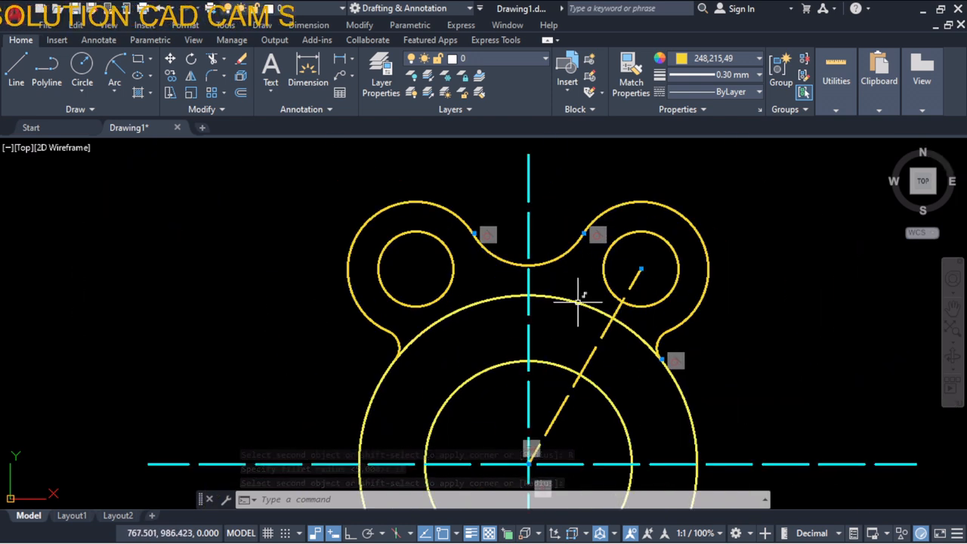
scroll(604, 303, "down", 2)
scroll(585, 310, "up", 2)
scroll(568, 291, "down", 2)
scroll(568, 297, "up", 2)
scroll(568, 296, "down", 1)
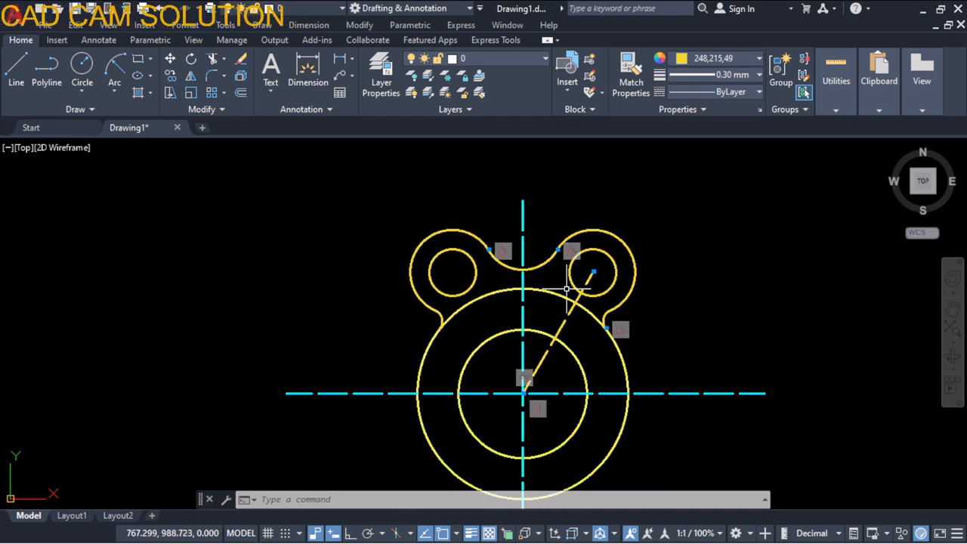
left_click(646, 528)
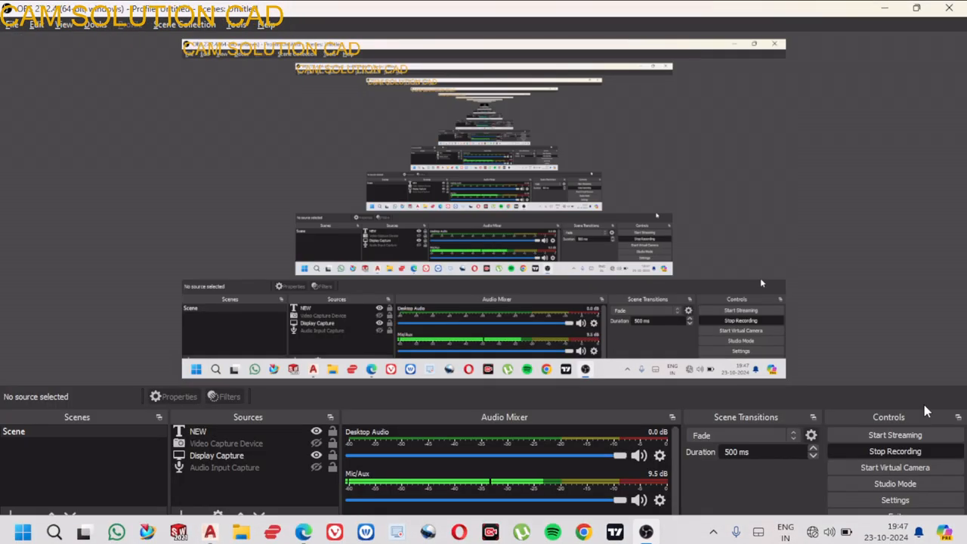